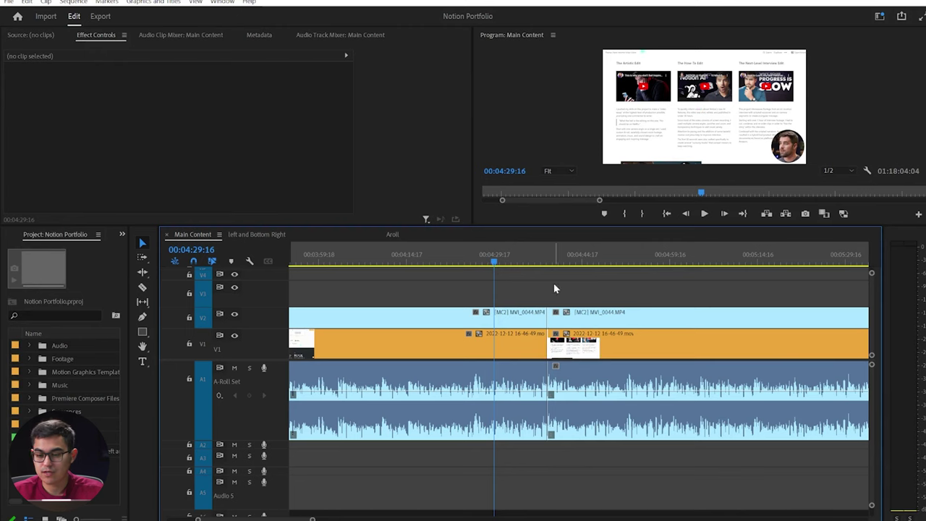
- Set the playback resolution to Full and play the sequence in the maximized Program monitor
left_click(830, 171)
left_click(839, 183)
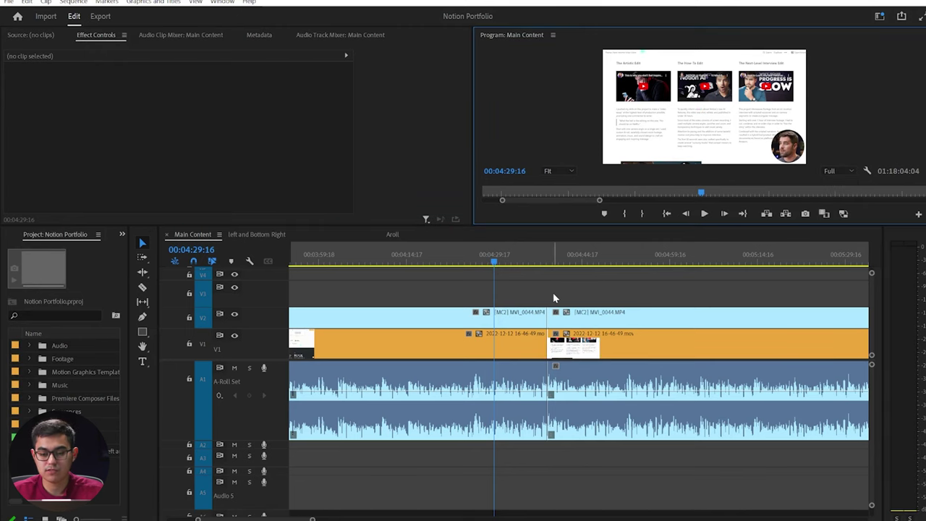
key("grave")
key("grave")
key("grave")
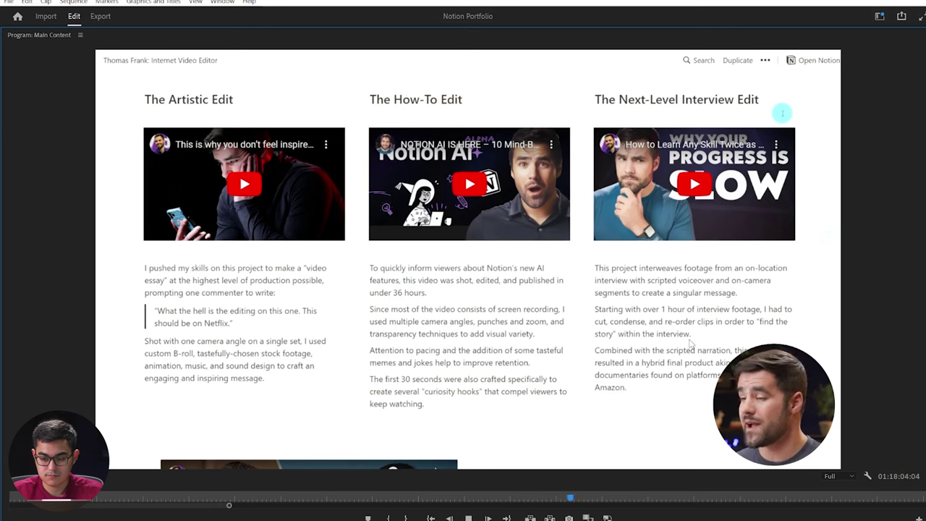
key("grave")
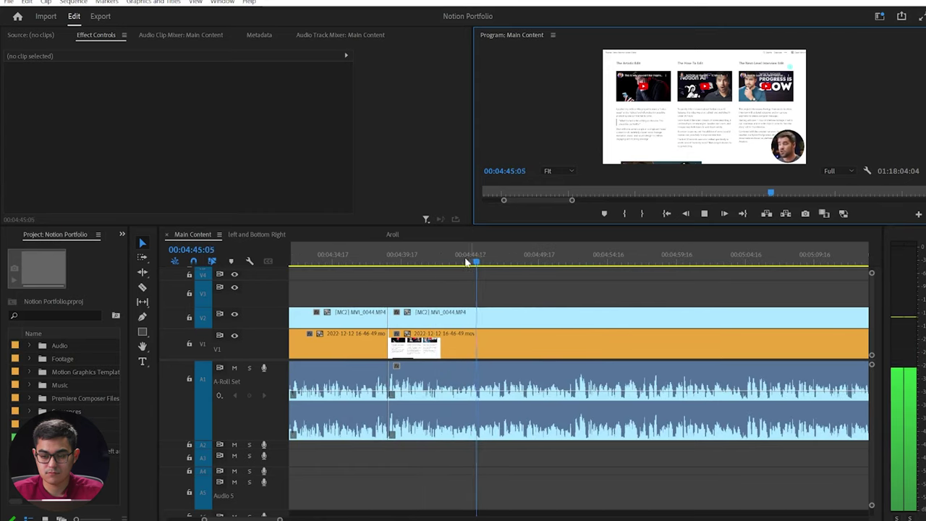
- Move the playhead back before 00:04:40 and replay the section in the maximized Program monitor
left_click_drag(471, 258, 379, 256)
key("grave")
key("space")
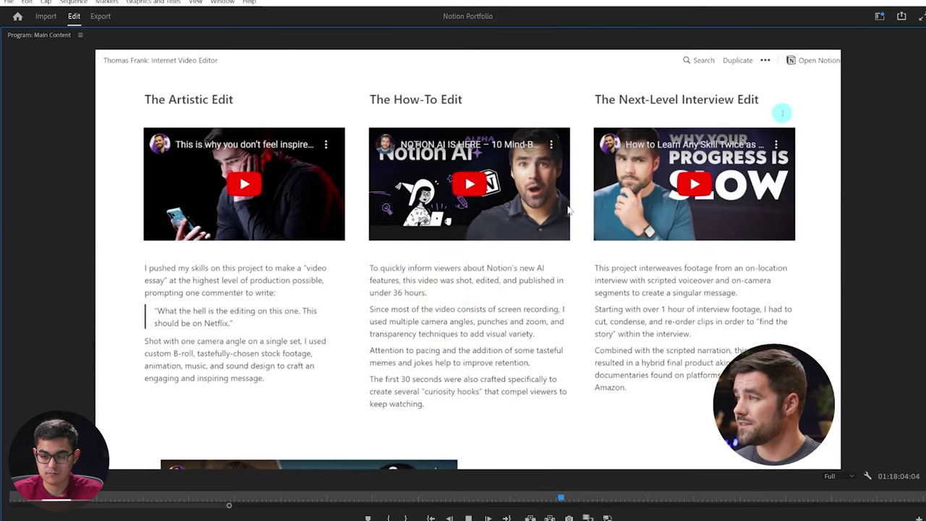
key("grave")
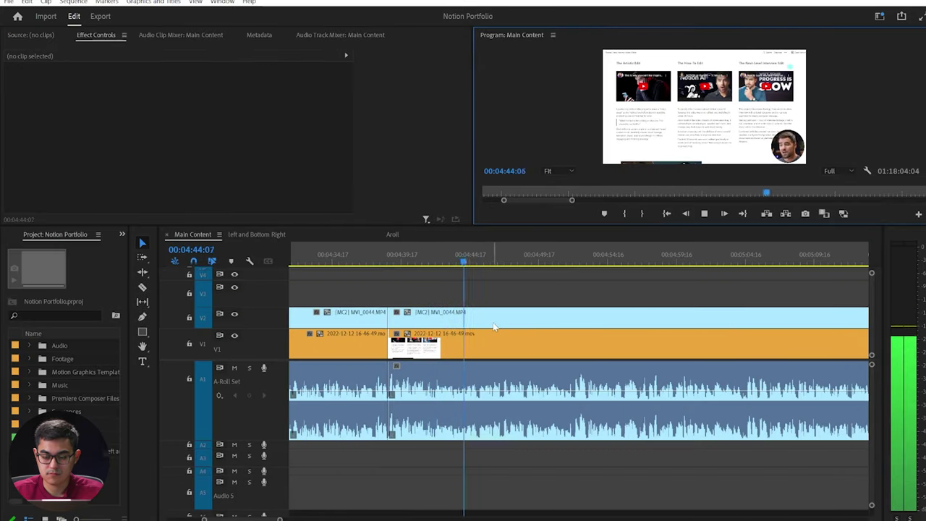
- Watch the sequence at Full resolution in the maximized Program monitor through the What People are Saying section
left_click(552, 168)
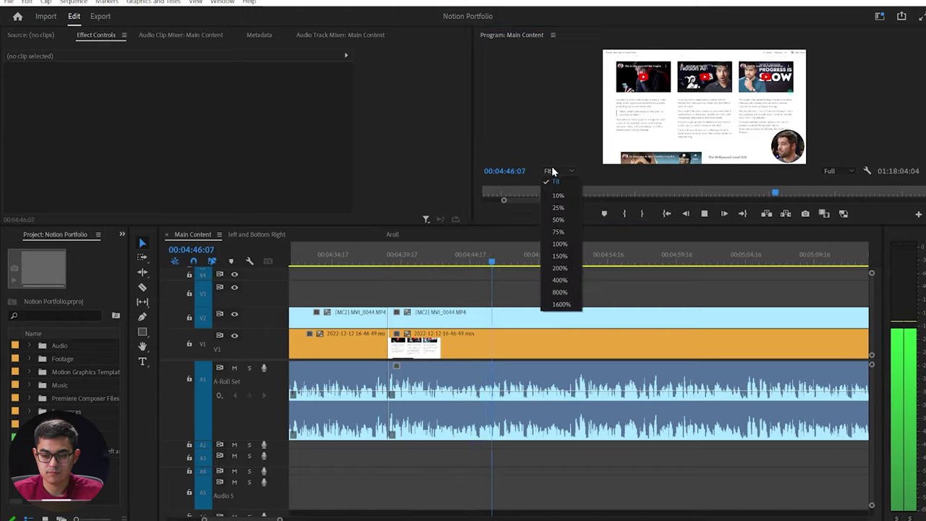
left_click(533, 118)
key("grave")
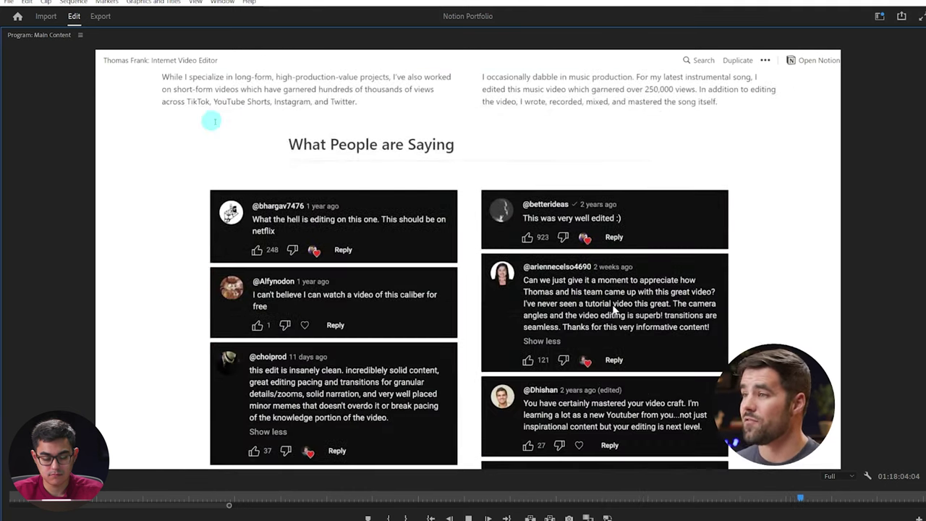
key("grave")
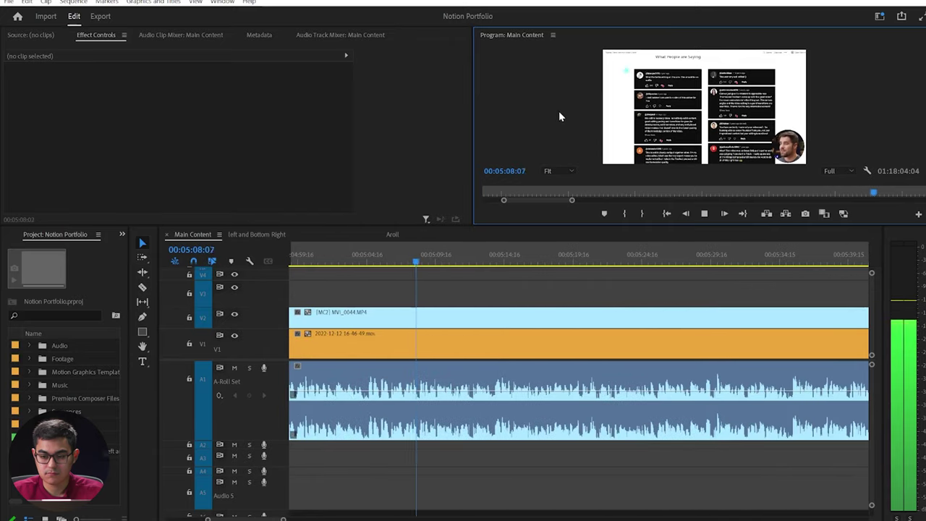
key("grave")
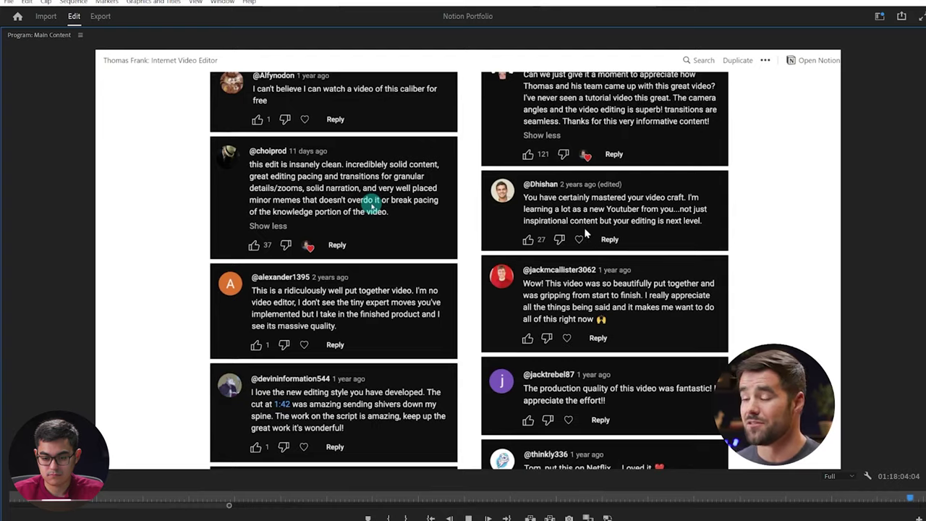
key("grave")
- Replay the viewer-comments section from about 00:05:09 with the timeline in view
left_click(505, 265)
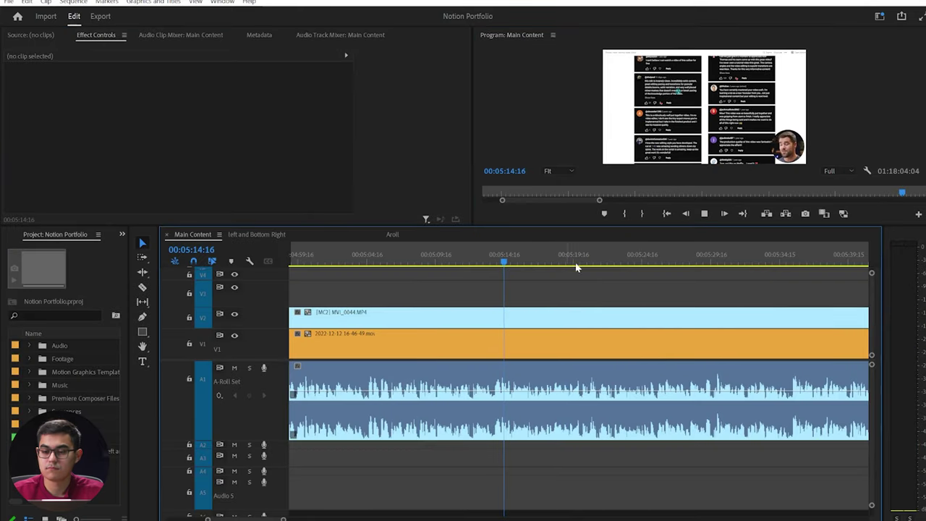
left_click(432, 260)
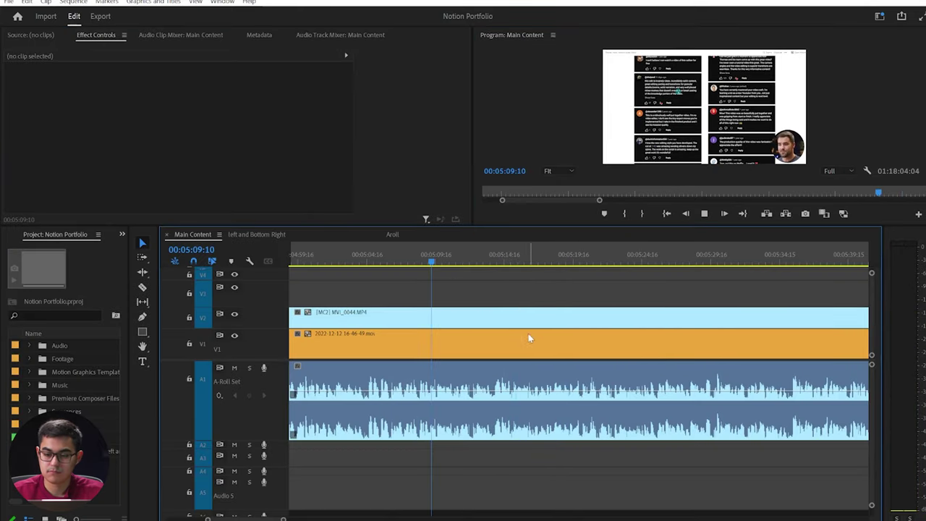
scroll(450, 352, "up", 1)
scroll(570, 320, "up", 1)
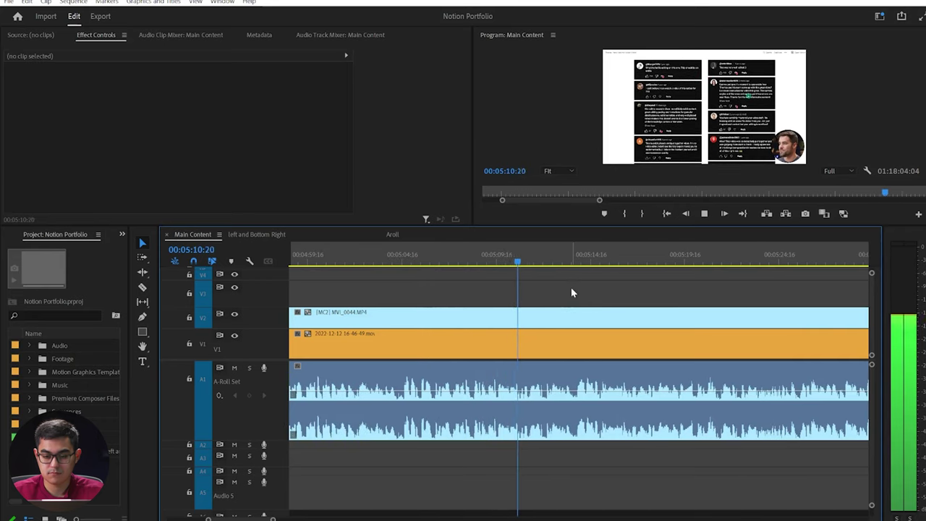
scroll(583, 322, "down", 1)
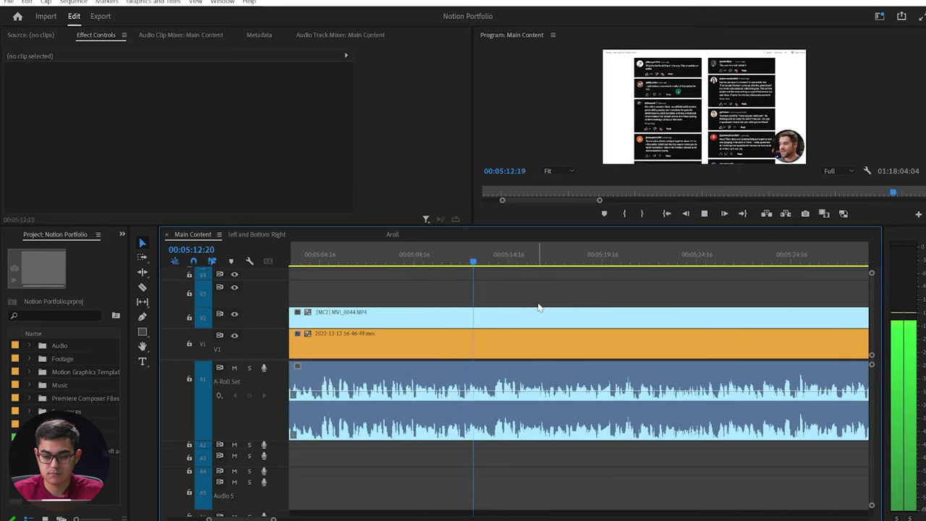
- Stop playback, place the playhead at 00:05:10:02 and select the multicam clip on V2
key("space")
key("c")
left_click_drag(463, 257, 404, 258)
left_click(502, 323)
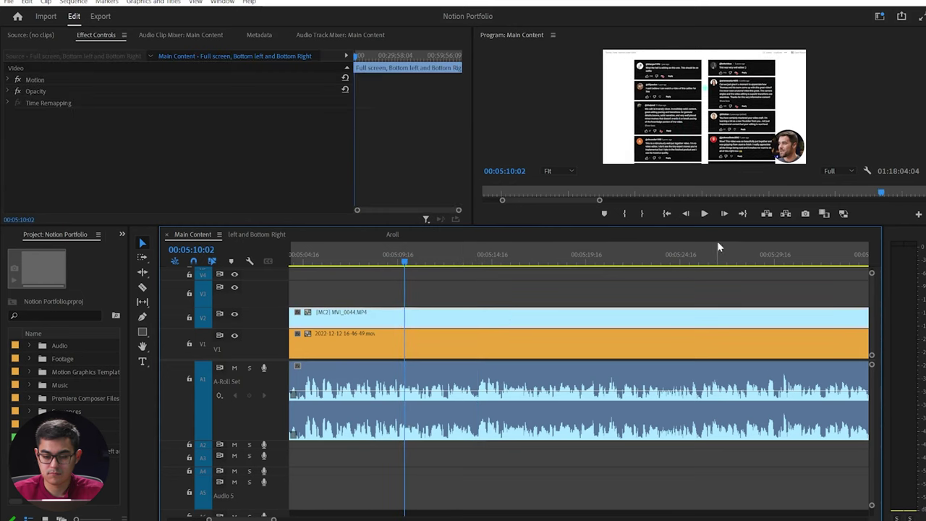
- Add the multi-camera view toggle to the Program monitor's transport controls and save the layout
left_click(822, 216)
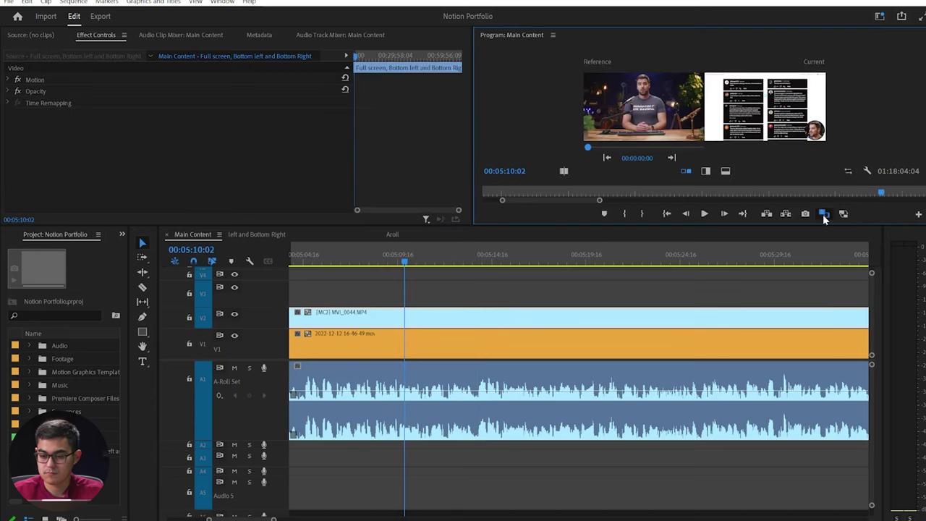
left_click(823, 215)
left_click(917, 214)
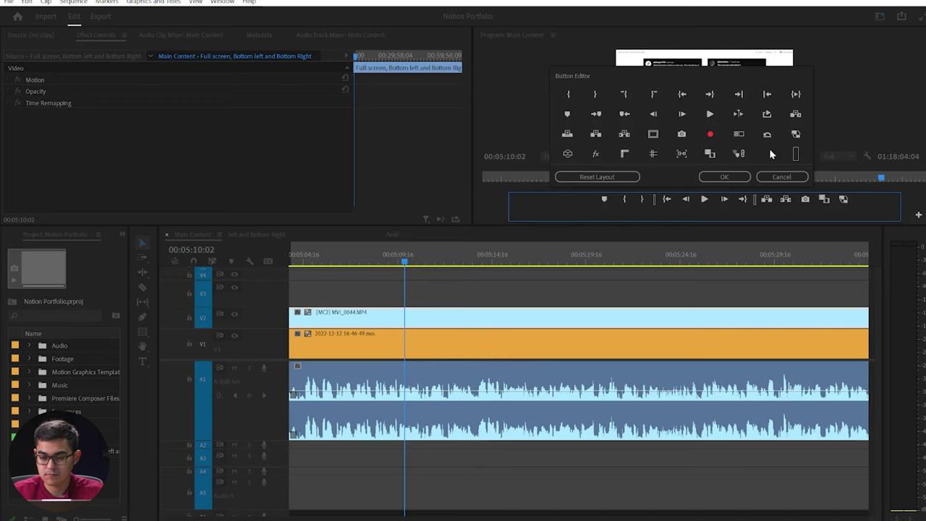
left_click_drag(739, 137, 726, 208)
left_click(724, 177)
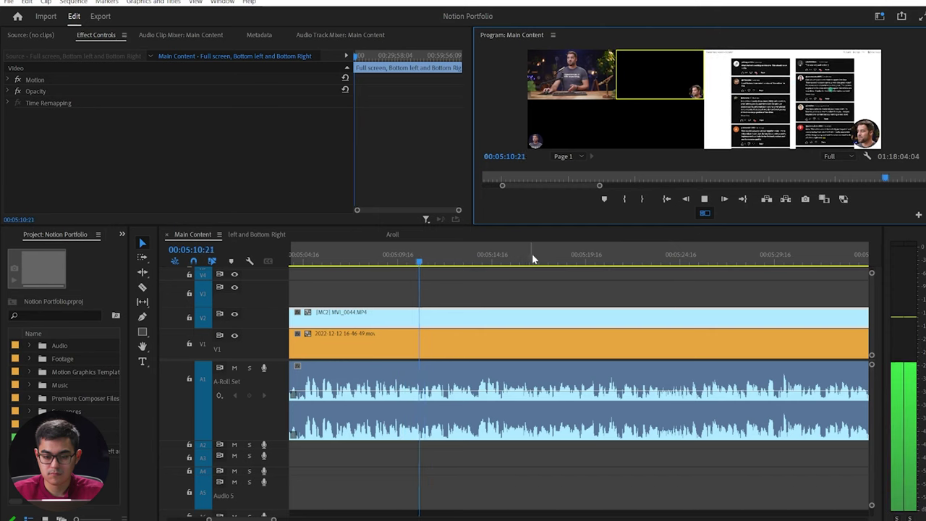
- Record live multicam switching on V2 to the full-screen angle at about 00:05:14 and back to the bottom-right angle at about 00:05:25
left_click(595, 73)
scroll(536, 369, "down", 2)
scroll(488, 377, "down", 1)
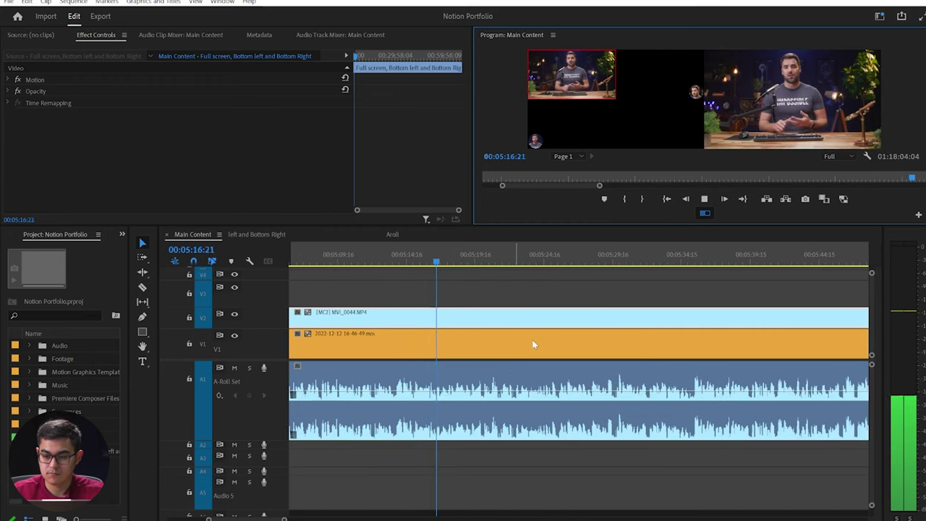
scroll(511, 350, "up", 2)
scroll(557, 354, "down", 1)
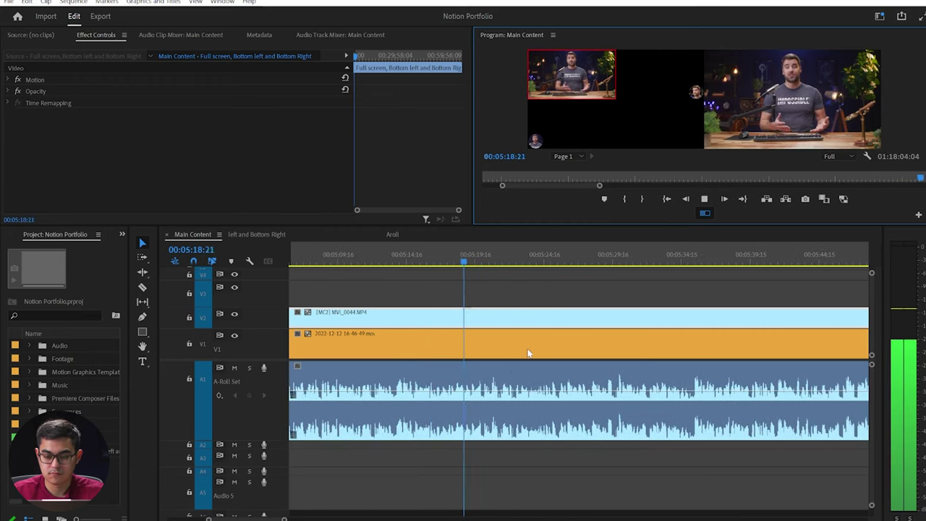
scroll(545, 359, "down", 1)
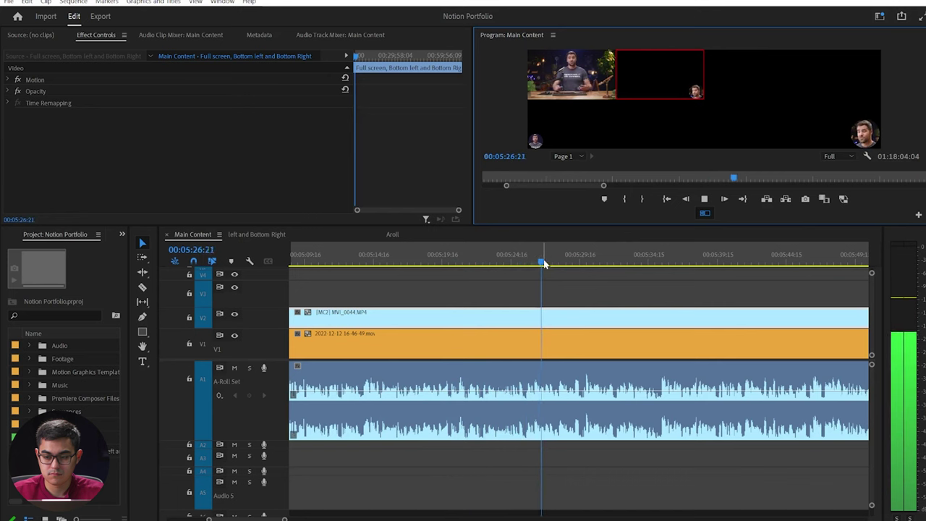
key("space")
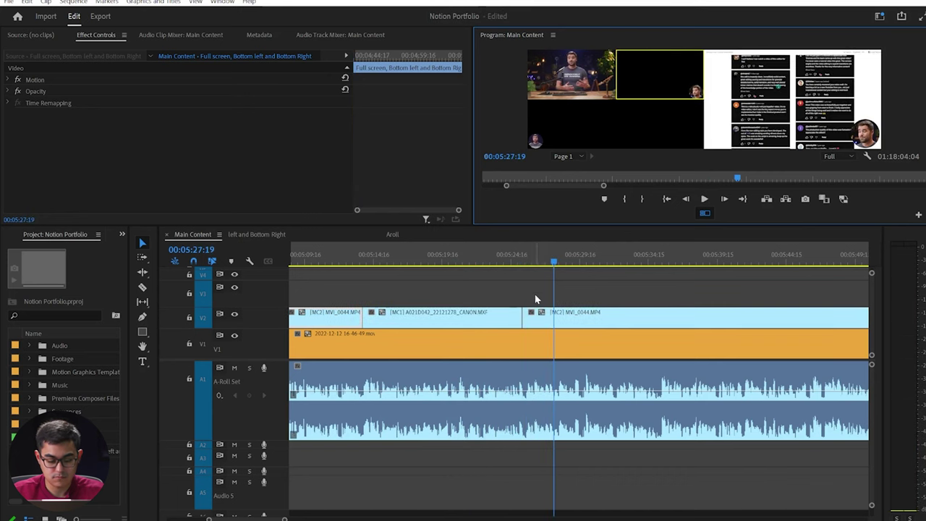
- Roll the V2 cut between the full-screen angle and the bottom-right angle to about 00:05:29:20
left_click_drag(524, 315, 603, 312)
scroll(606, 315, "right", 1)
scroll(562, 287, "right", 1)
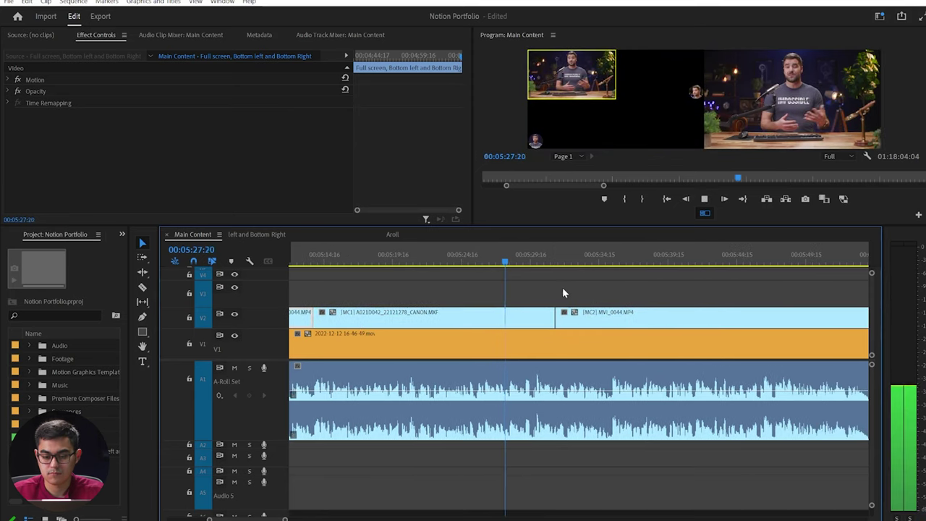
key("space")
scroll(557, 287, "right", 2)
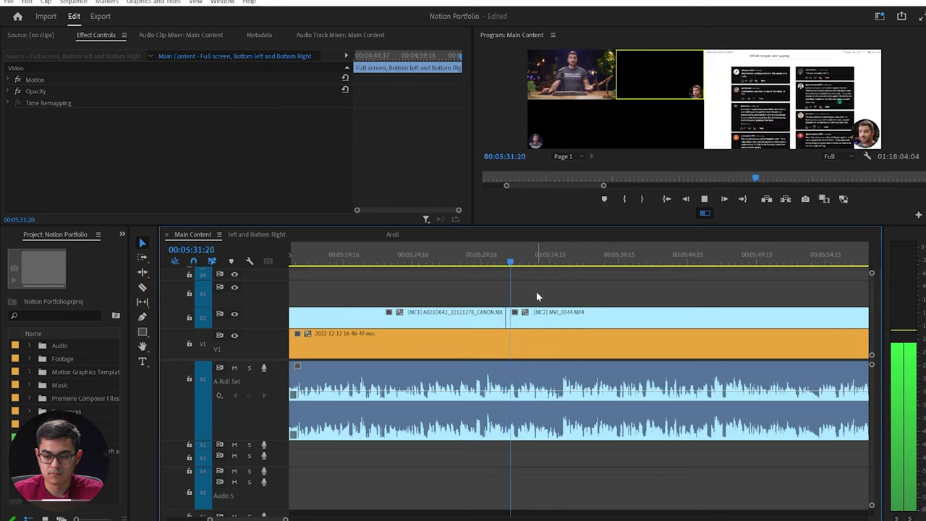
left_click(467, 259)
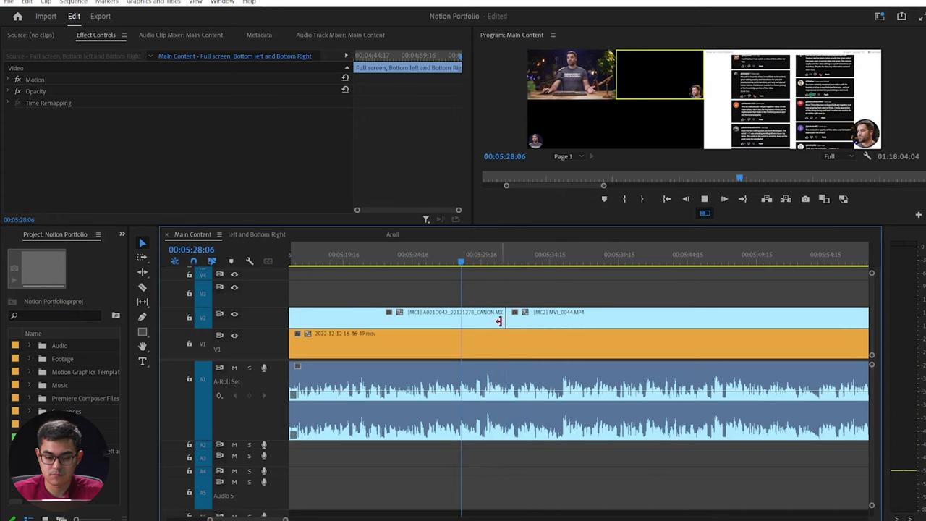
key("space")
key("space")
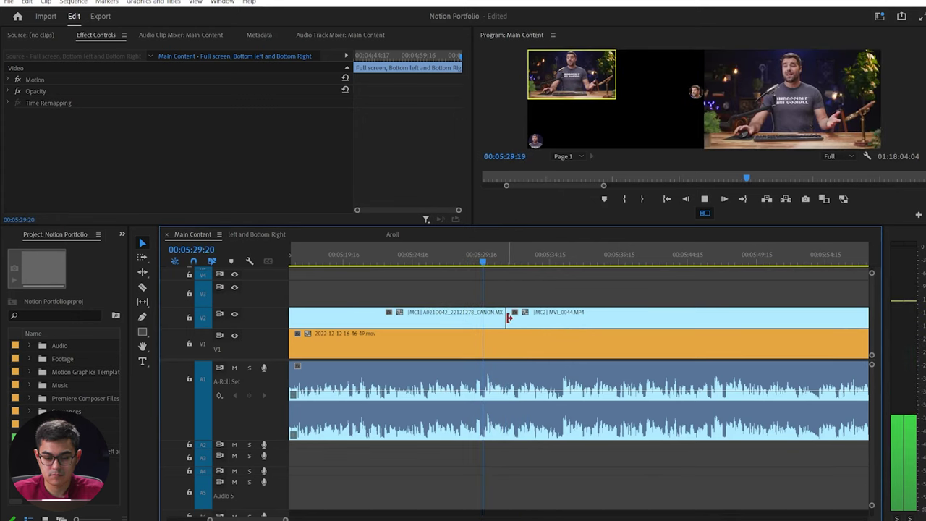
left_click_drag(506, 317, 482, 319)
- Play across the adjusted camera cut in the maximized Program monitor
left_click_drag(474, 255, 448, 254)
key("grave")
key("space")
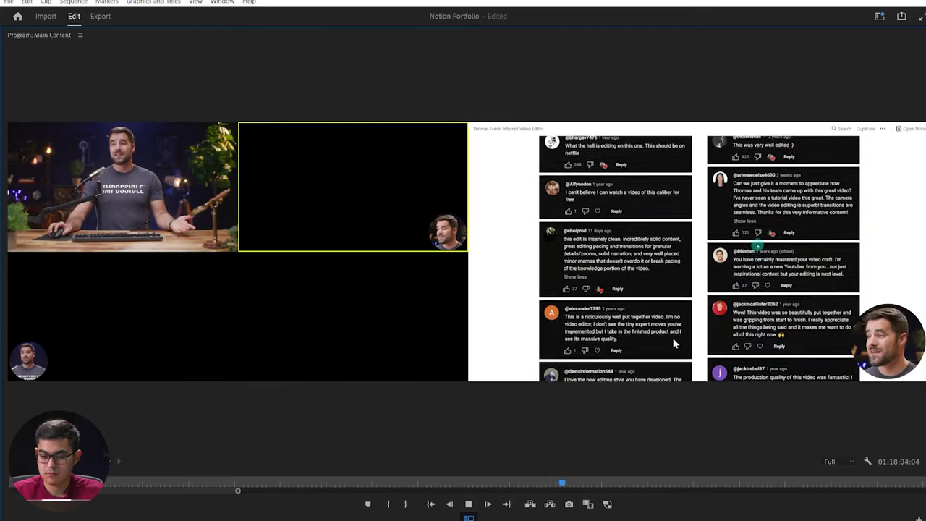
key("space")
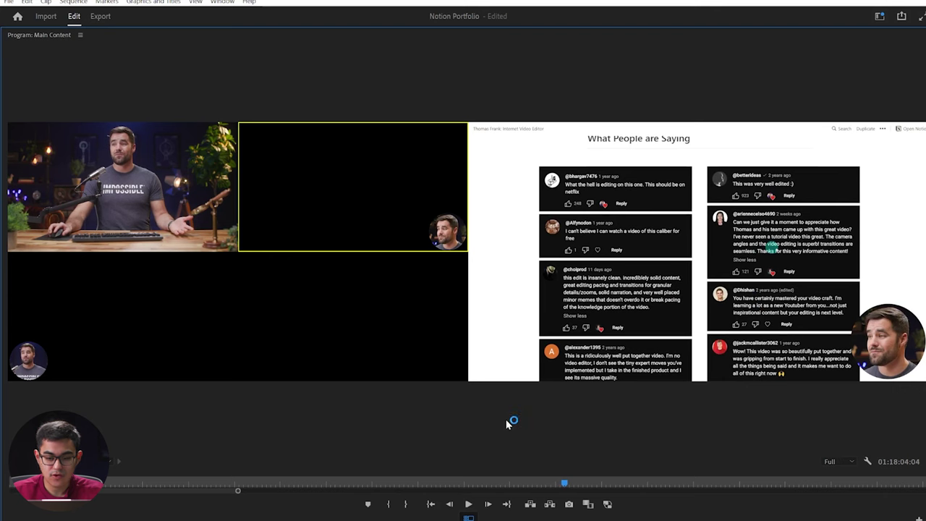
- Open Task Manager to inspect the CPU's performance graph and minimize it
key("ctrl+shift+Escape")
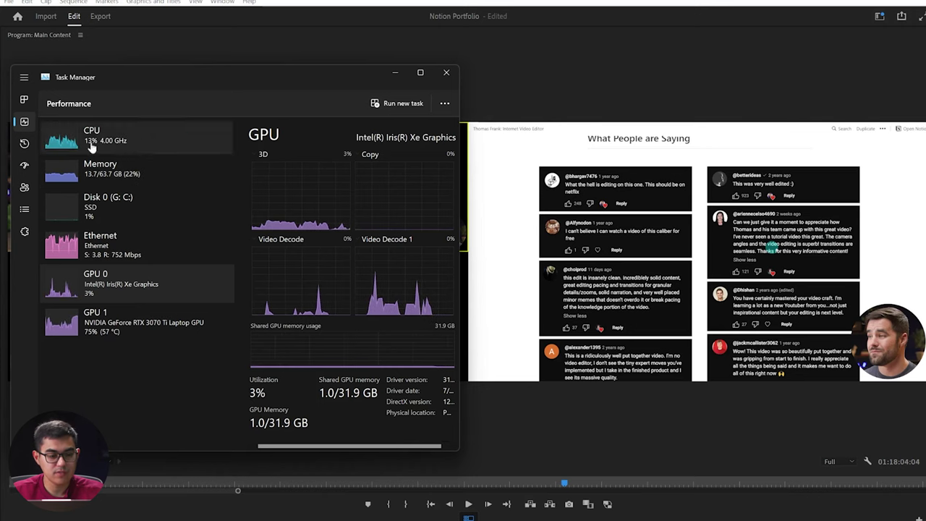
left_click(61, 143)
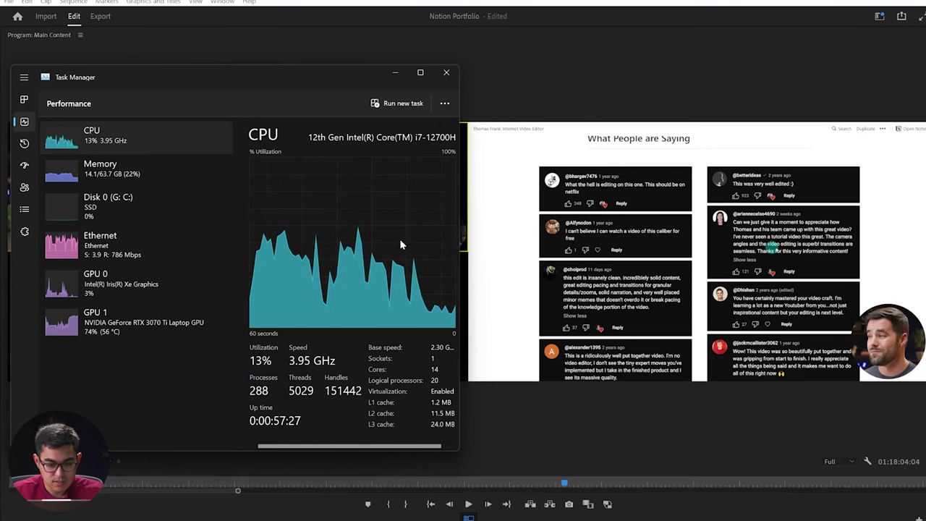
left_click(399, 73)
- Return the playhead to about 00:05:29 and play the multicam sequence in the maximized Program monitor
key("grave")
left_click(472, 265)
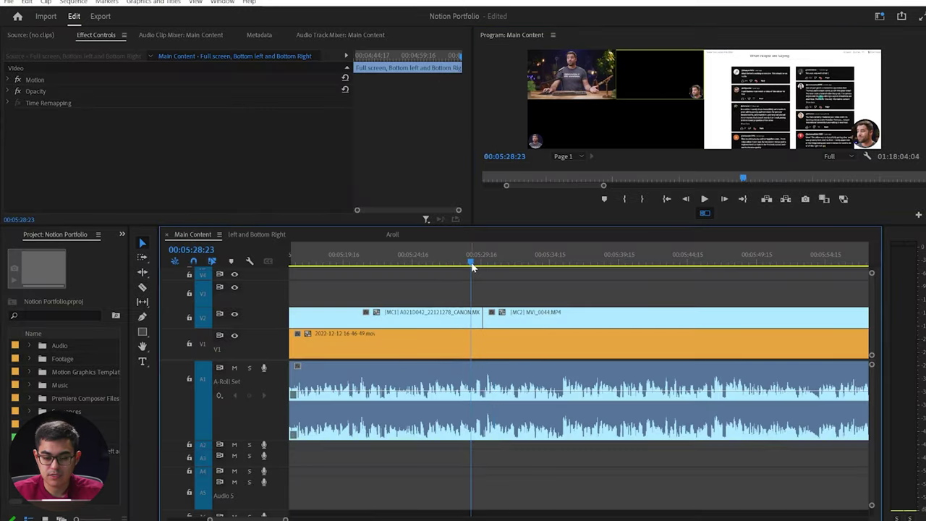
key("grave")
key("space")
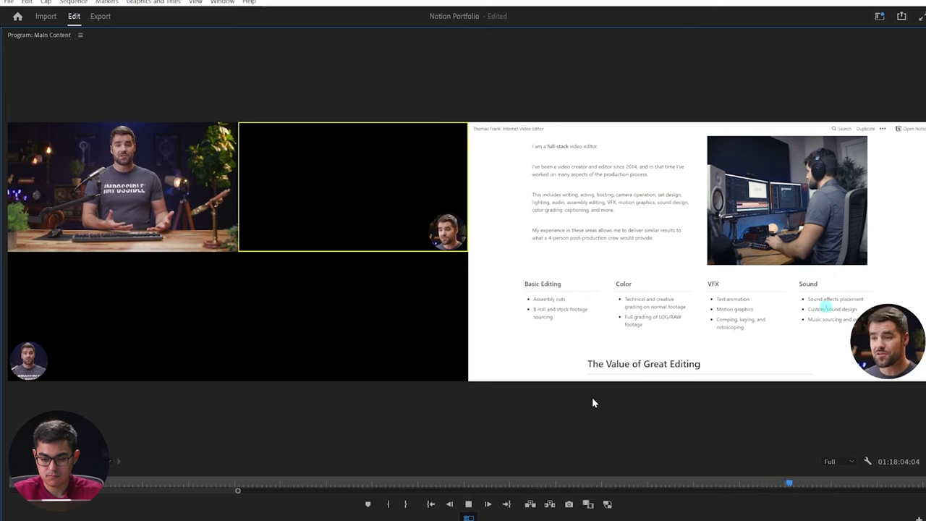
- Restore the editing layout, play on from about 00:05:53 and deselect the clip
key("grave")
scroll(478, 344, "up", 6)
left_click(398, 258)
key("space")
scroll(446, 304, "up", 1)
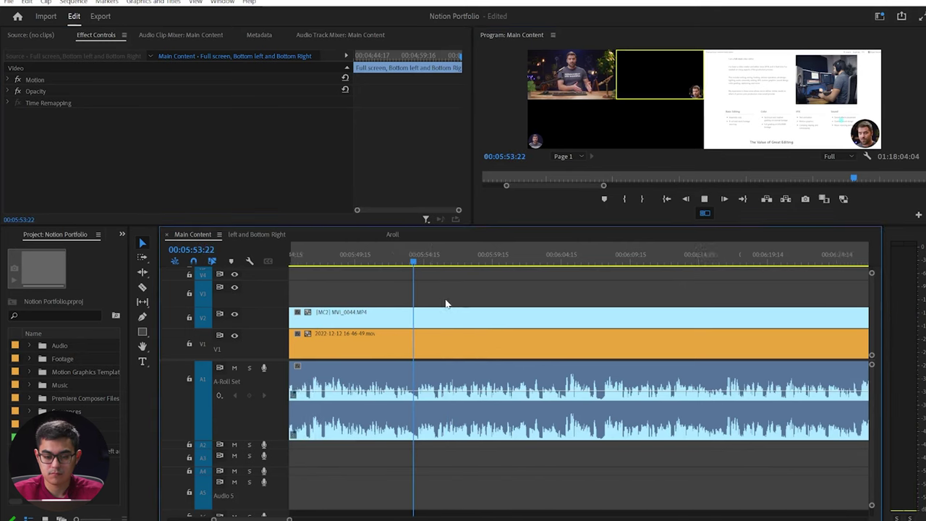
left_click(499, 299)
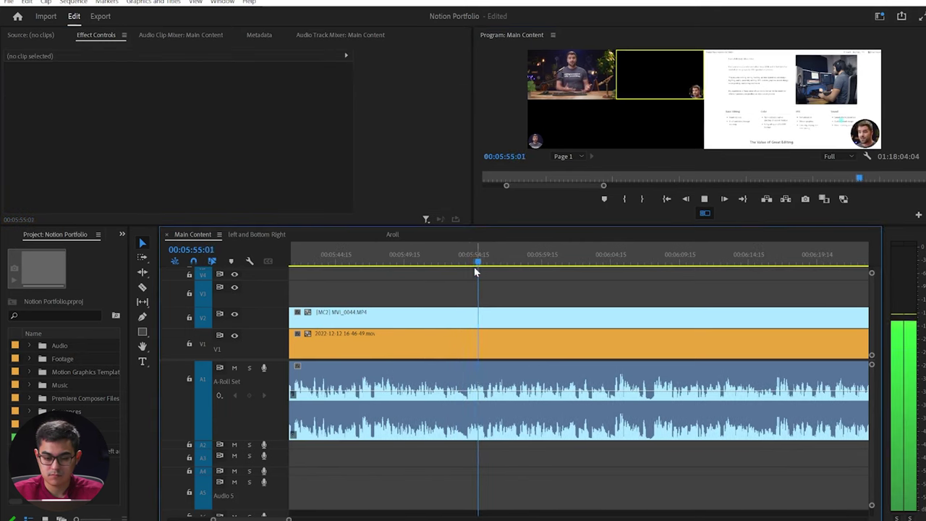
- Stop playback and razor the clips on all tracks at about 00:05:54
key("space")
key("c")
left_click(469, 320)
left_click(468, 321, "shift")
key("v")
- Replay the section before the new cut, from about 00:05:45
left_click(359, 259)
key("space")
scroll(480, 350, "up", 3)
scroll(498, 340, "down", 2)
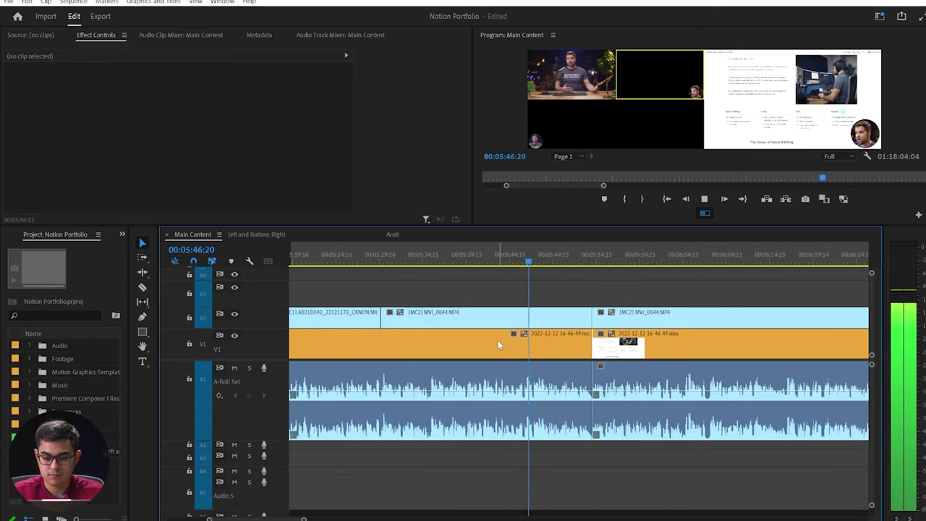
key("space")
left_click(512, 257)
key("space")
key("space")
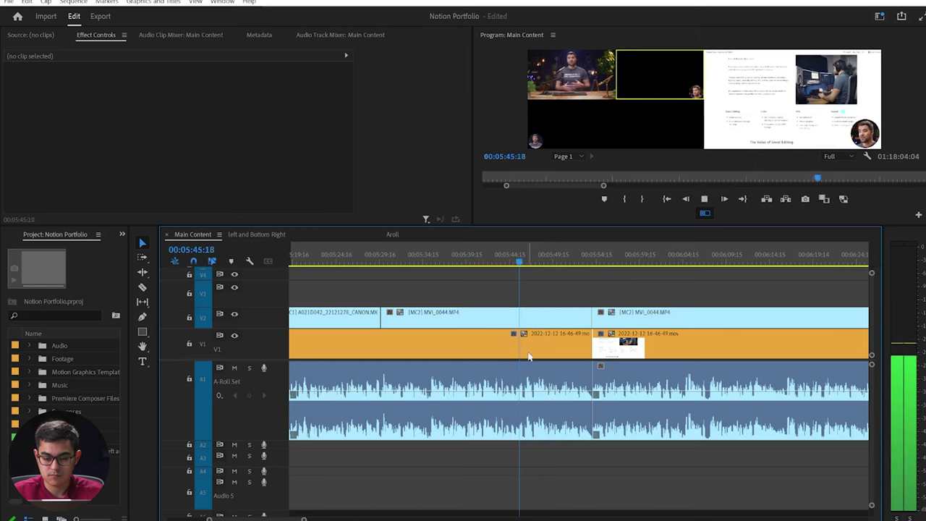
- Stop playback, split the clips on all tracks at 00:05:47:08 and select the screen-recording clip on V1 after the cut
key("space")
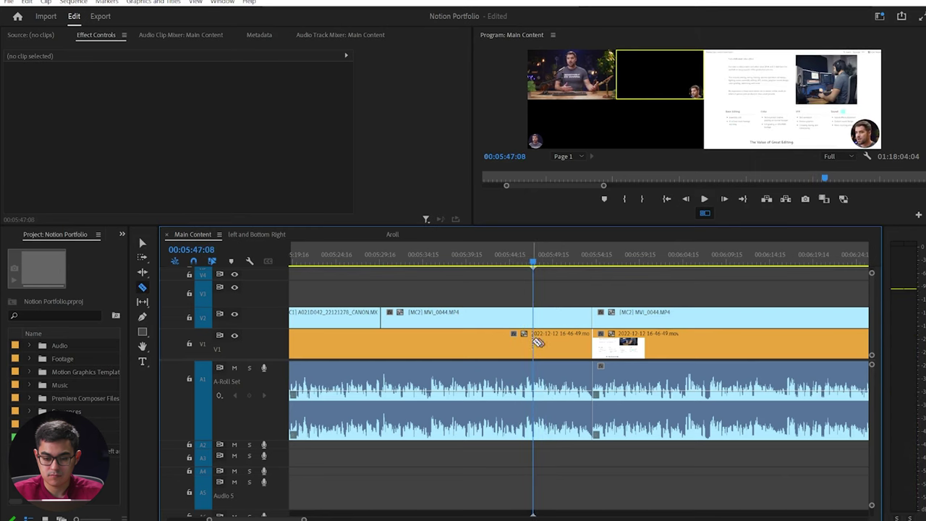
key("ctrl+k")
left_click(563, 346)
- Turn off the multicam view, enlarge the selected clip to about 170.8 scale and move it to about 2599.8, 387.8
left_click(18, 80)
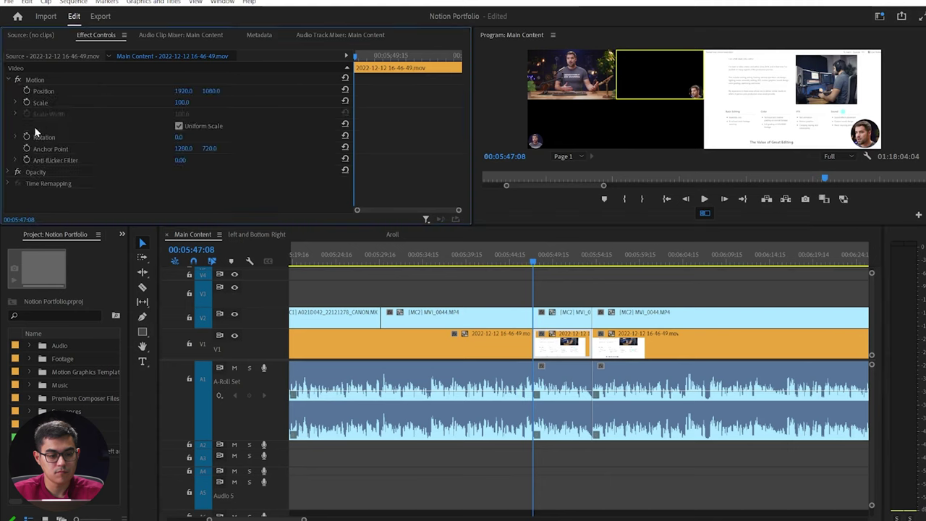
left_click_drag(185, 103, 178, 94)
left_click(155, 81)
left_click(781, 100)
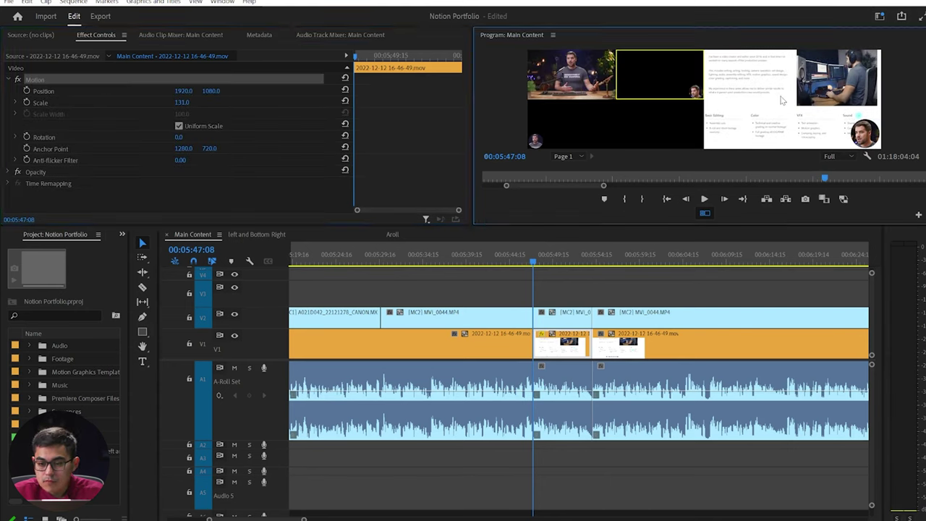
left_click(705, 212)
left_click_drag(668, 102, 677, 82)
left_click_drag(715, 143, 714, 162)
left_click_drag(708, 130, 727, 125)
- Keyframe the clip's horizontal Position from about 2560.8 at its start to about 557.8 near its end
left_click(26, 92)
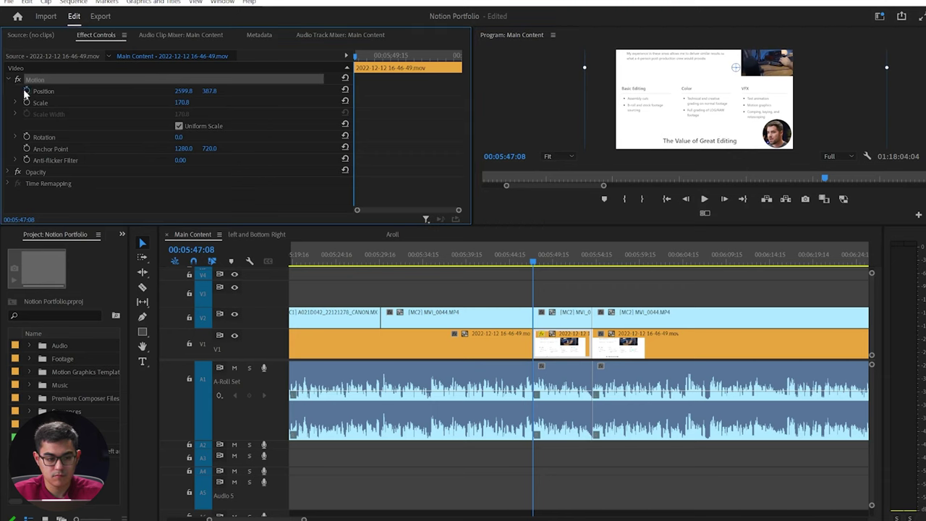
left_click(454, 57)
left_click_drag(183, 90, 36, 90)
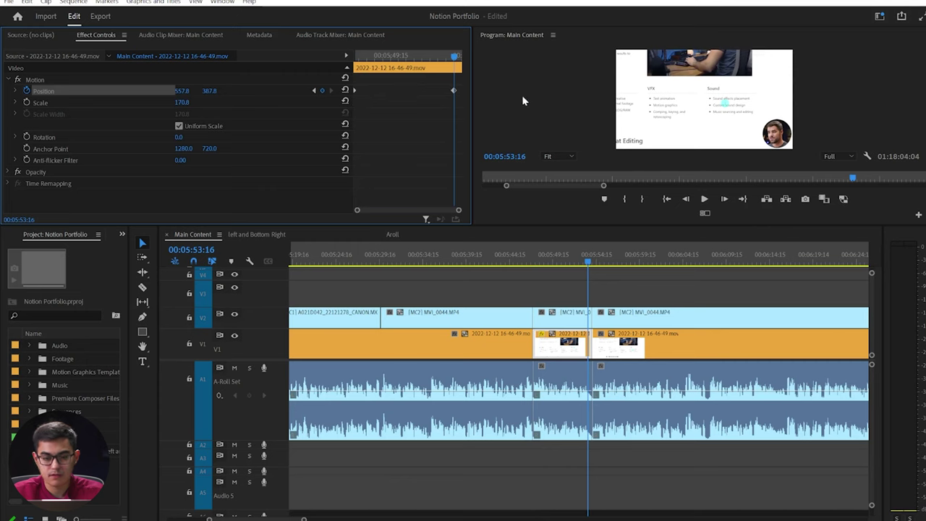
key("Up")
left_click_drag(184, 90, 182, 91)
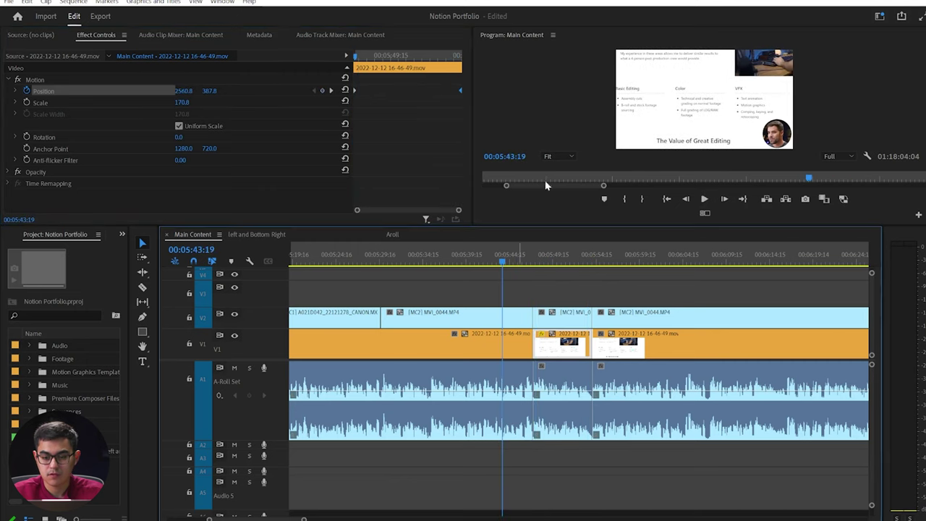
- Preview the pan in the maximized Program monitor, stop playback and restore the editing layout
key("grave")
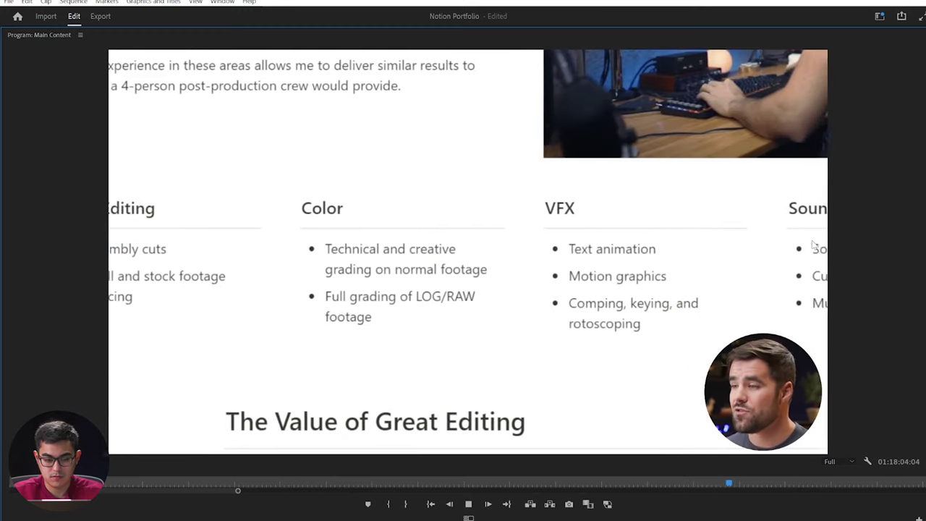
key("space")
key("grave")
- Add a Position keyframe at 00:05:49:11 with a horizontal value of about 2760 and replay the pan
mouse_move(376, 55)
left_mouse_down()
mouse_move(366, 55)
mouse_move(387, 56)
left_mouse_up()
left_click_drag(176, 93, 54, 93)
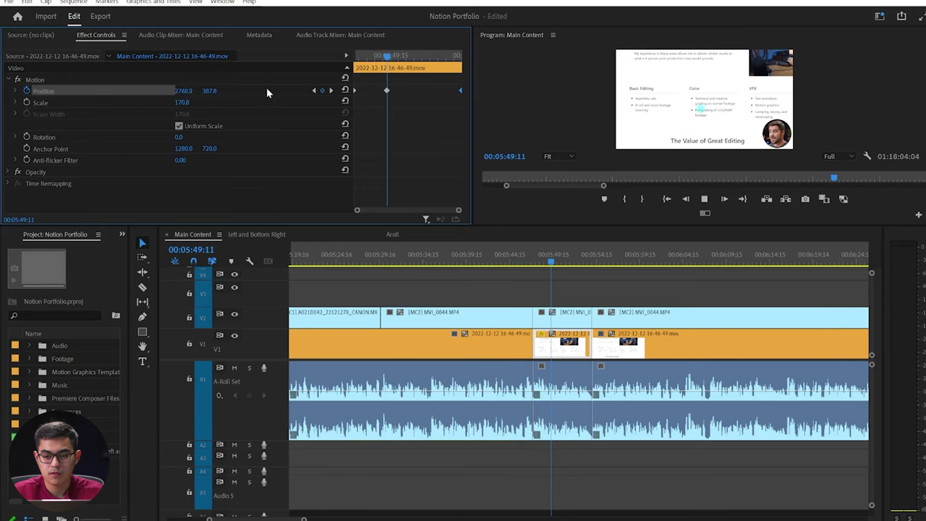
key("j")
key("l")
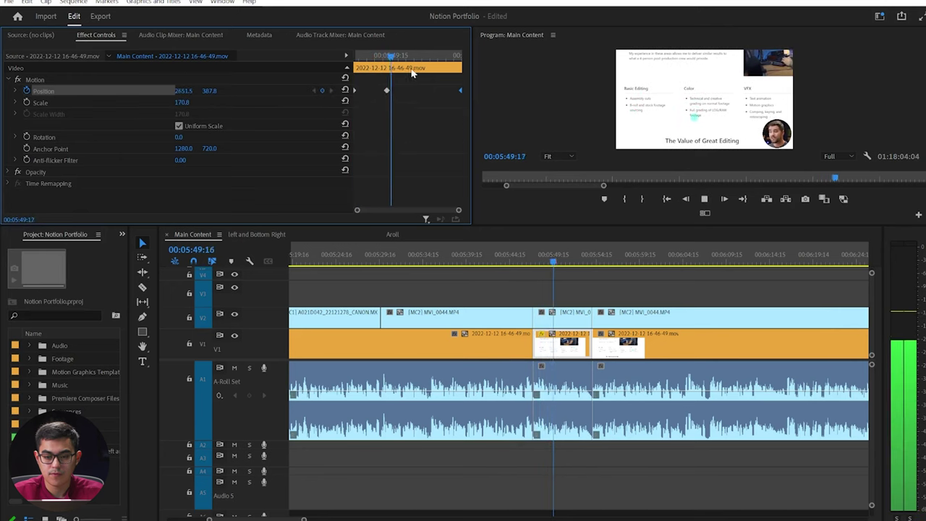
key("k")
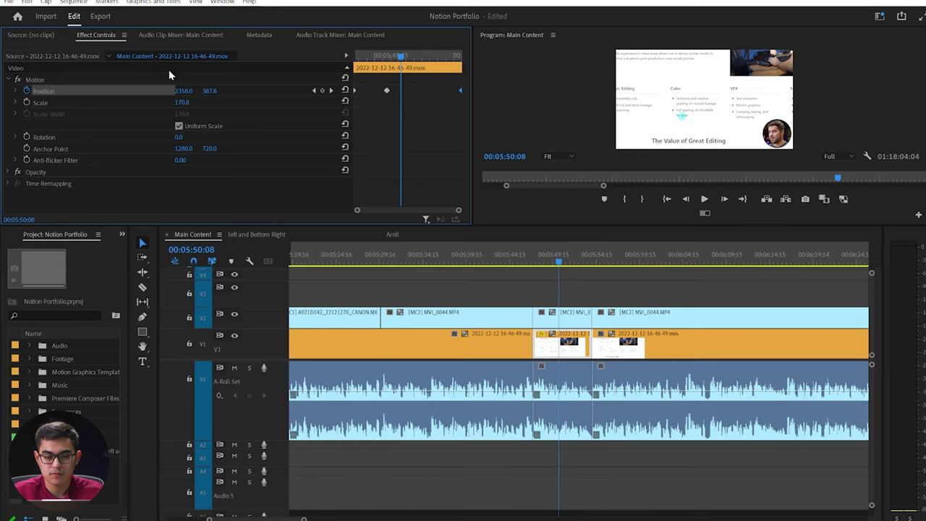
- Widen the Effect Controls panel and delete the middle and end Position keyframes, keeping the one at the clip's start
left_click(70, 78)
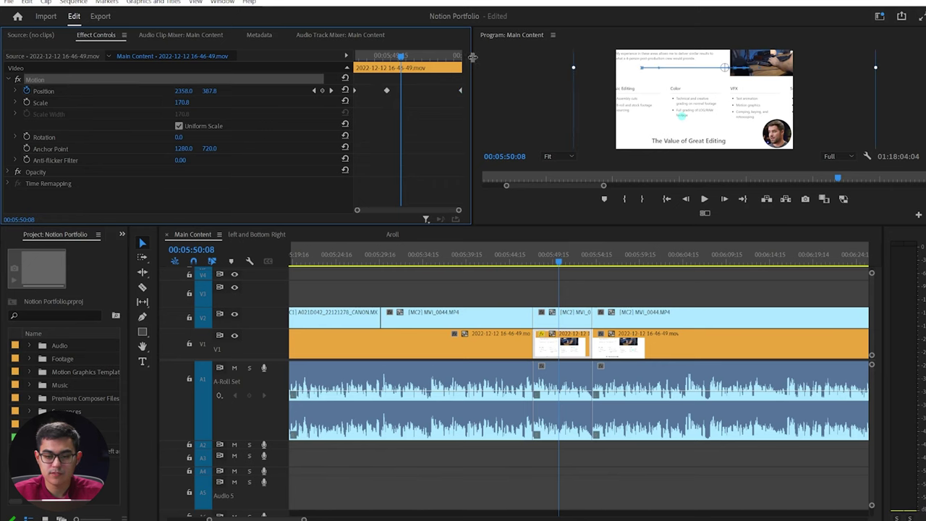
left_click_drag(472, 56, 519, 57)
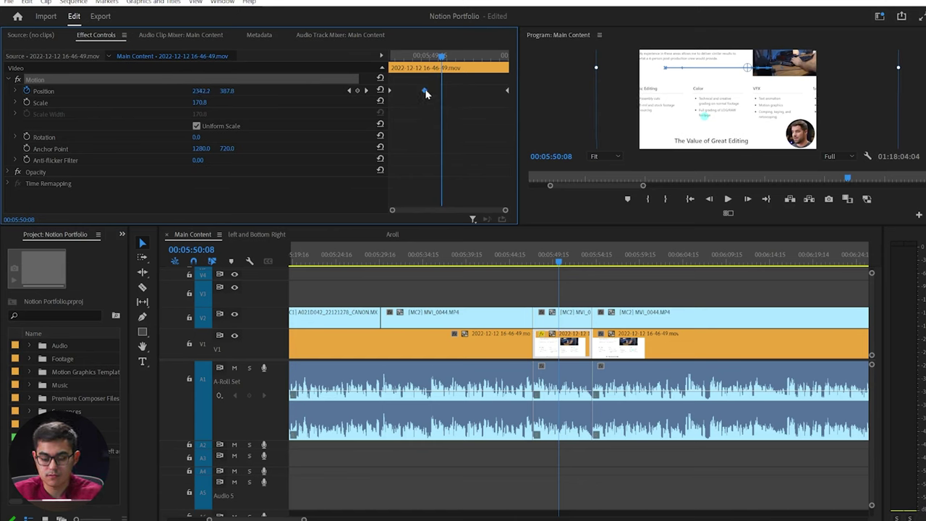
left_click_drag(425, 91, 390, 91)
key("Delete")
left_click(506, 91)
key("Delete")
- Try repositioning the clip to about 2766.7, 328.2 at its first frame and undo the move
left_click_drag(419, 57, 388, 56)
left_click_drag(672, 106, 688, 104)
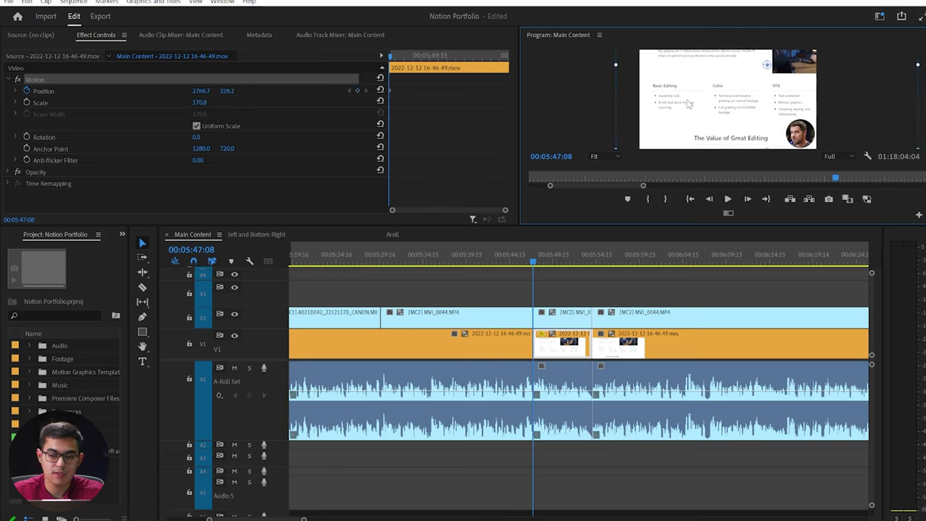
left_click(386, 58)
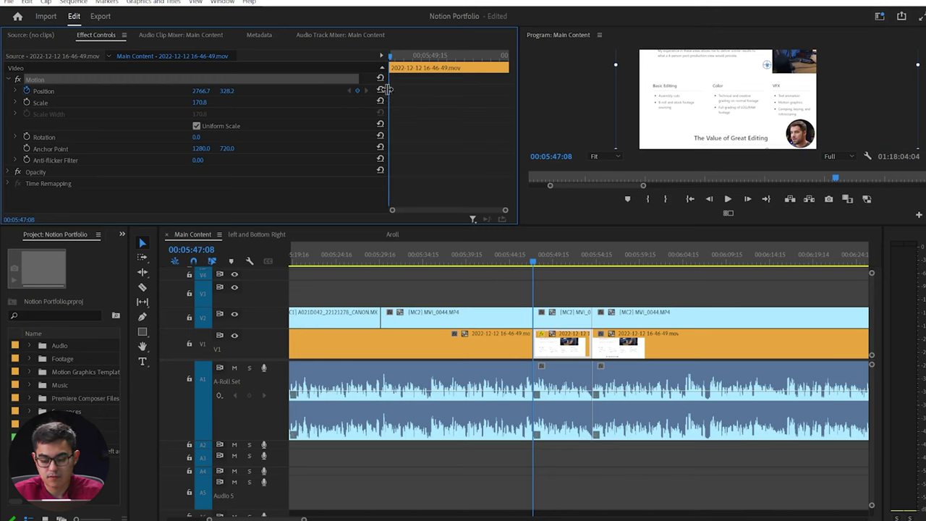
key("ctrl+z")
- Reposition the clip to about 2790.6, 387.8 at its first frame and play it from there
left_click_drag(644, 101, 653, 100)
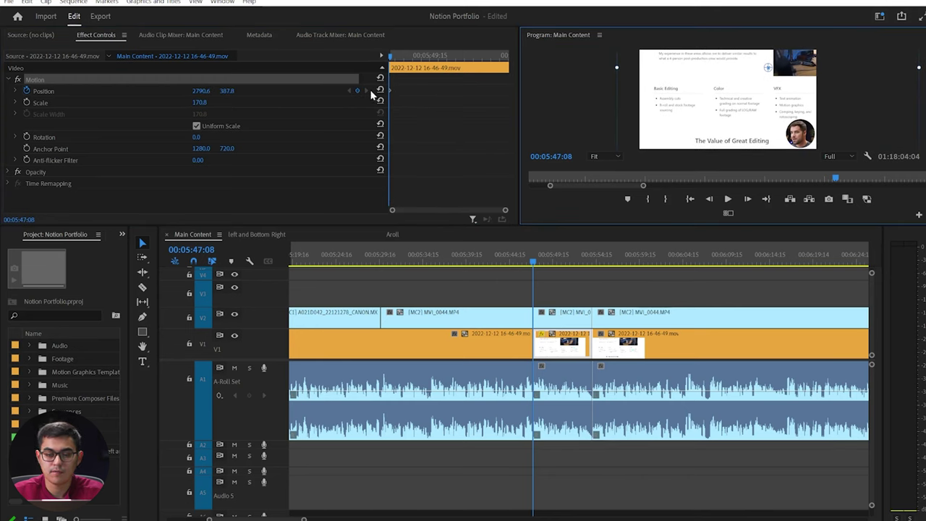
left_click(392, 58)
key("space")
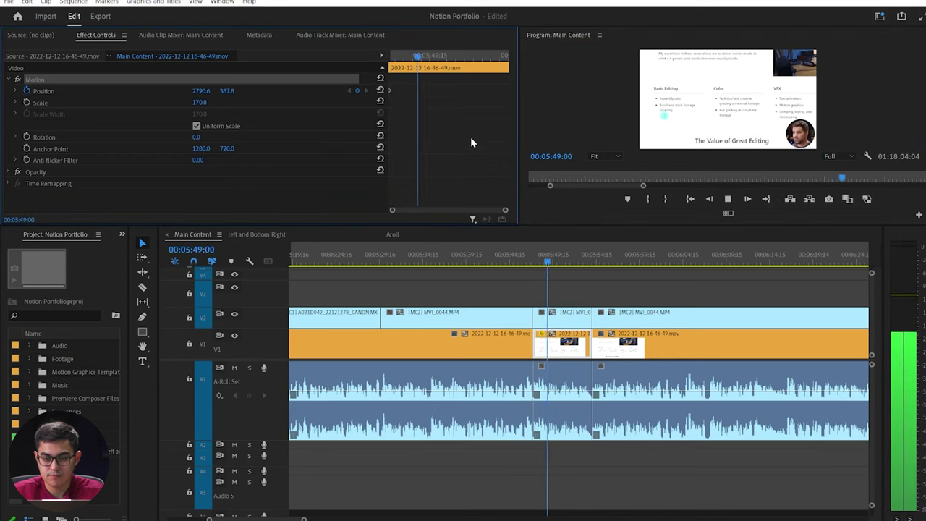
- Add a holding Position keyframe at about 00:05:50:00 and one at 00:05:51:00 with a horizontal value of about 905.6
mouse_move(444, 56)
left_mouse_down()
mouse_move(434, 58)
mouse_move(453, 59)
left_mouse_up()
left_click(357, 90)
left_click(438, 58)
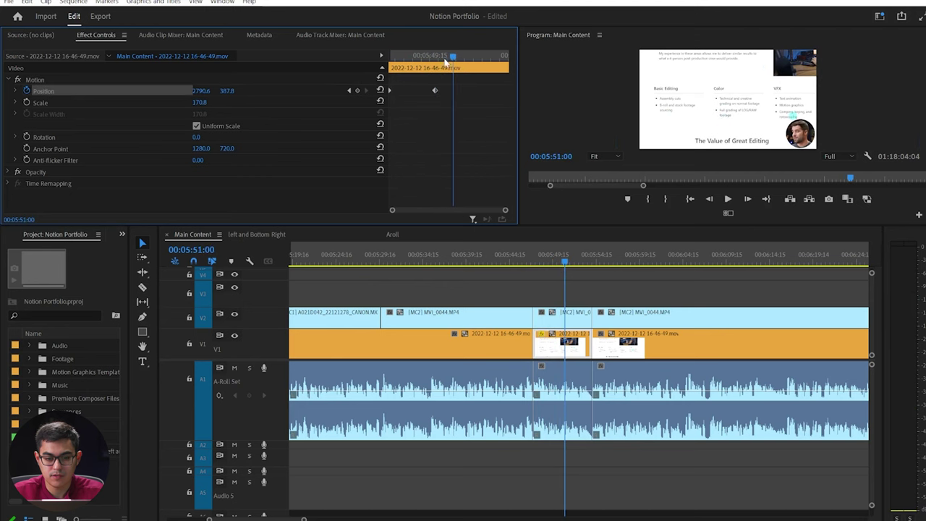
left_click_drag(202, 91, 137, 91)
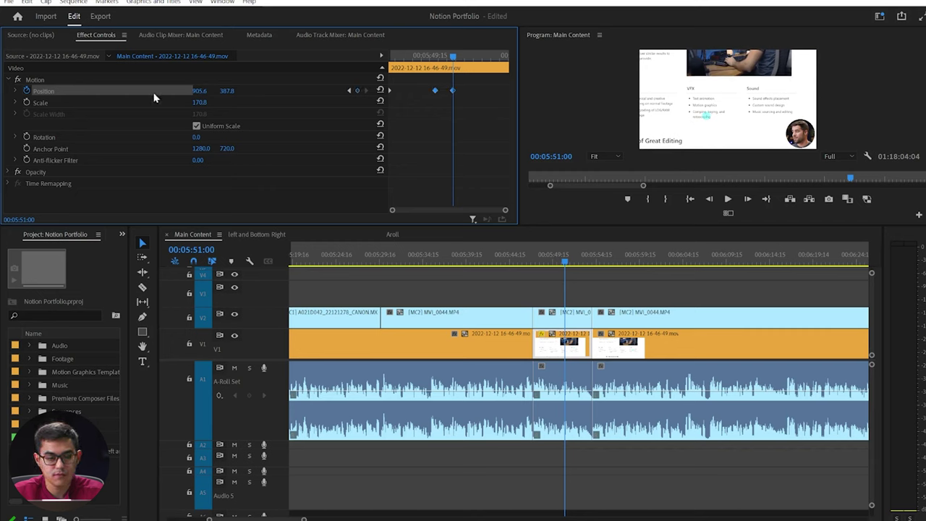
- Ease the last two Position keyframes, using the velocity graph, and replay the pan from 00:05:49:01
left_click(16, 91)
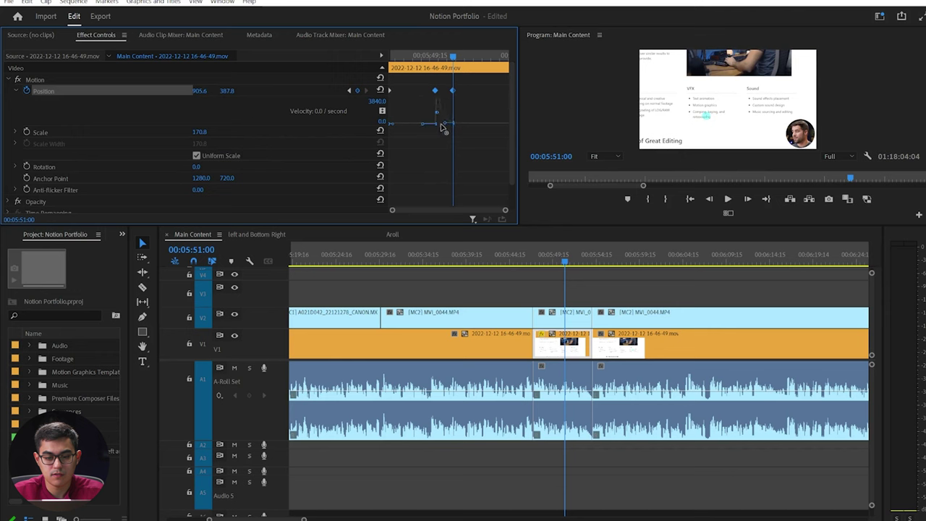
left_click_drag(429, 56, 419, 57)
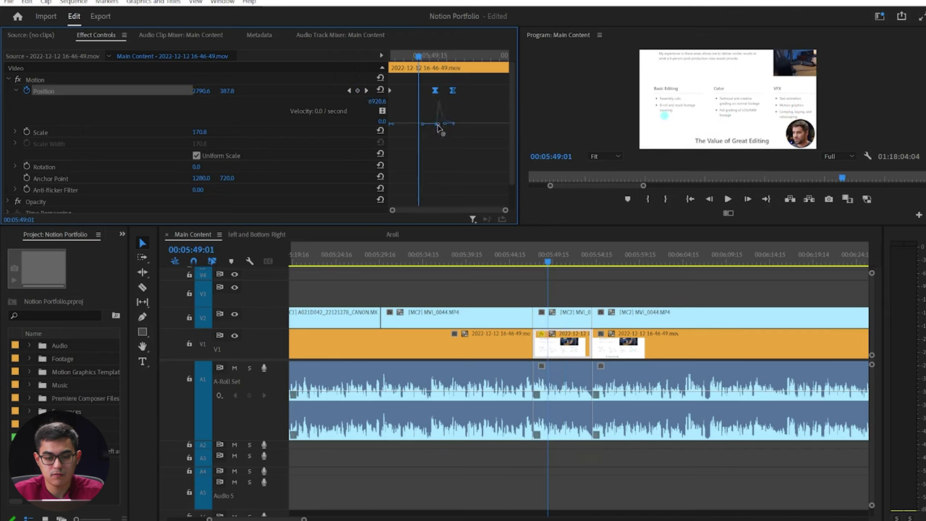
key("space")
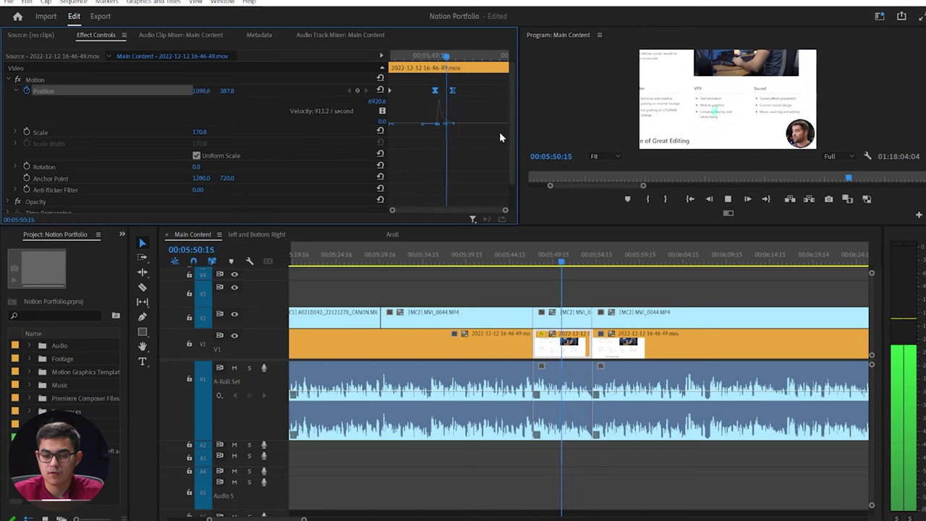
- Delay the last Position keyframe to about 00:05:51:06 and replay the slower pan
key("space")
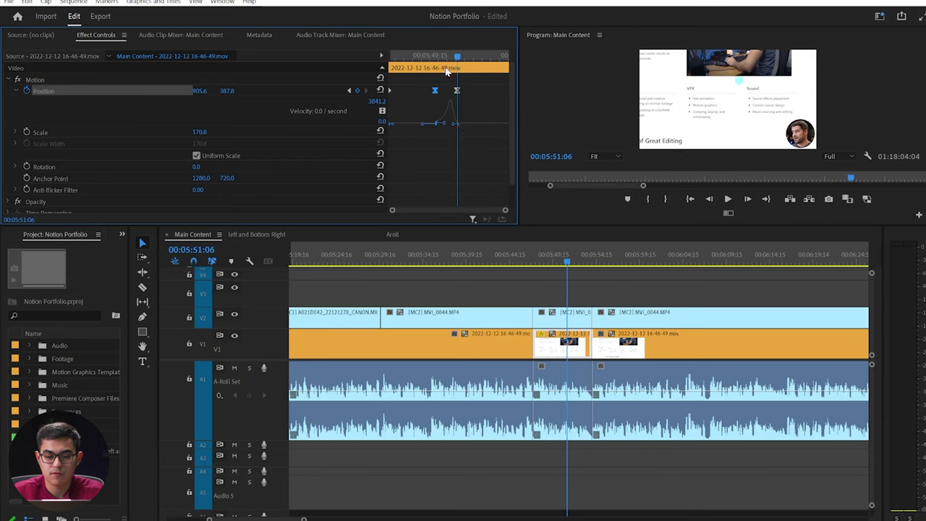
left_click(424, 57)
key("space")
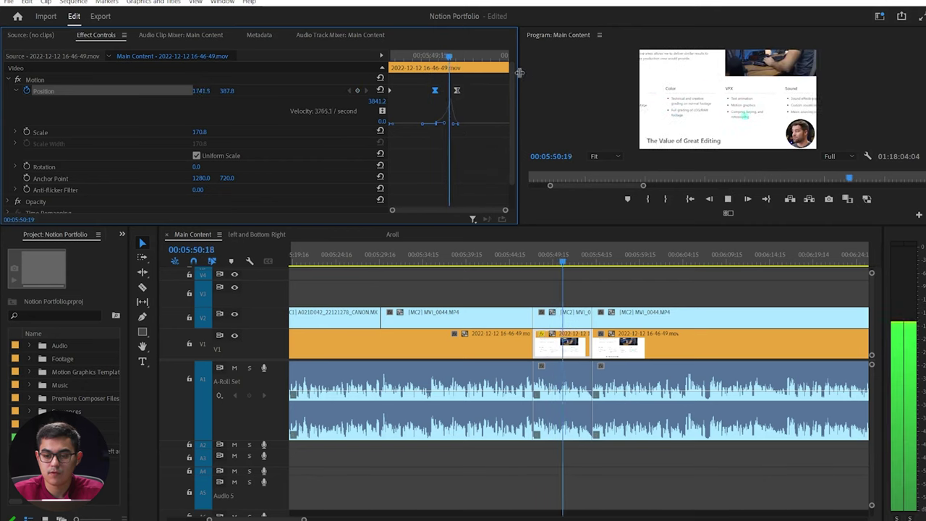
key("space")
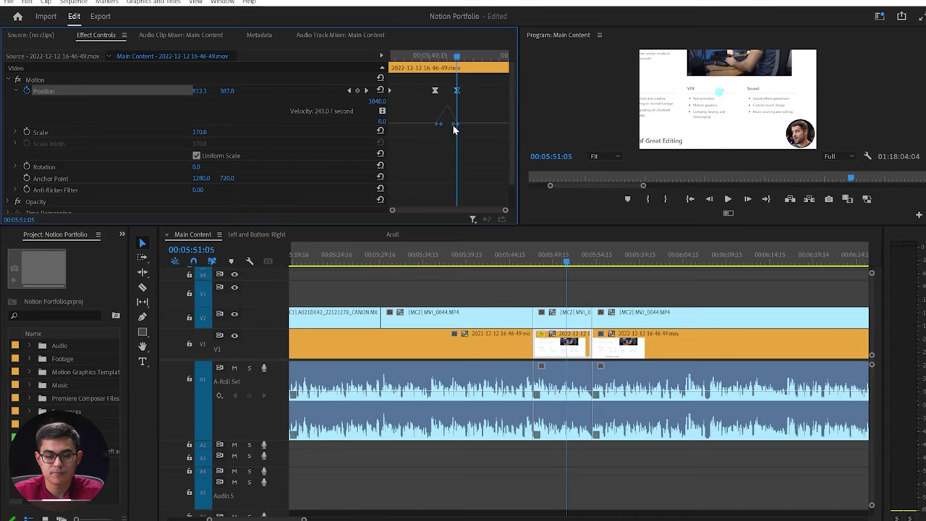
- Maximize Effect Controls and lengthen both ease handles so the Position velocity curve peaks sharply mid-pan
key("grave")
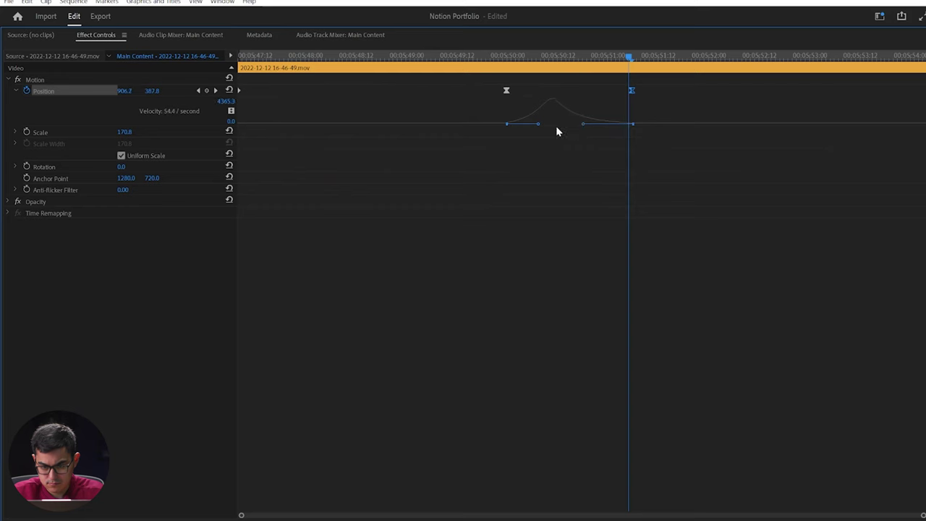
left_click_drag(539, 124, 552, 124)
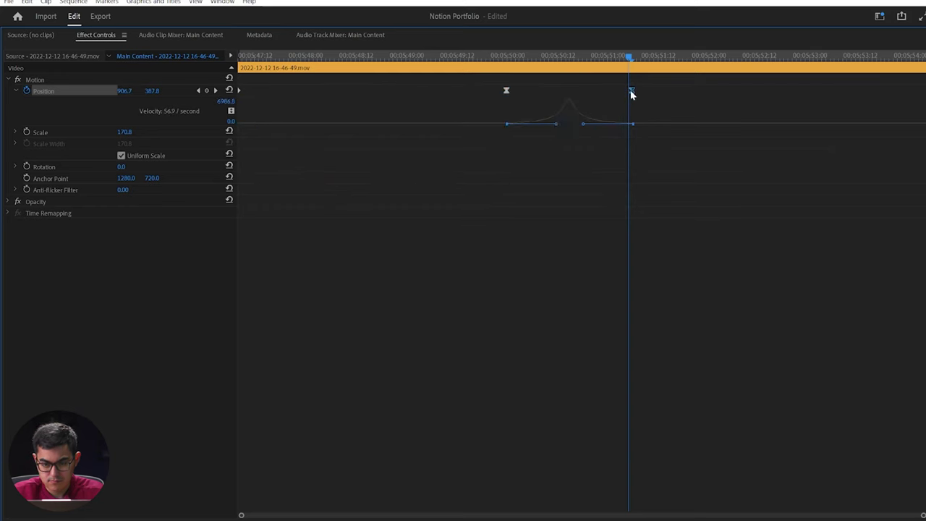
left_click_drag(583, 125, 579, 125)
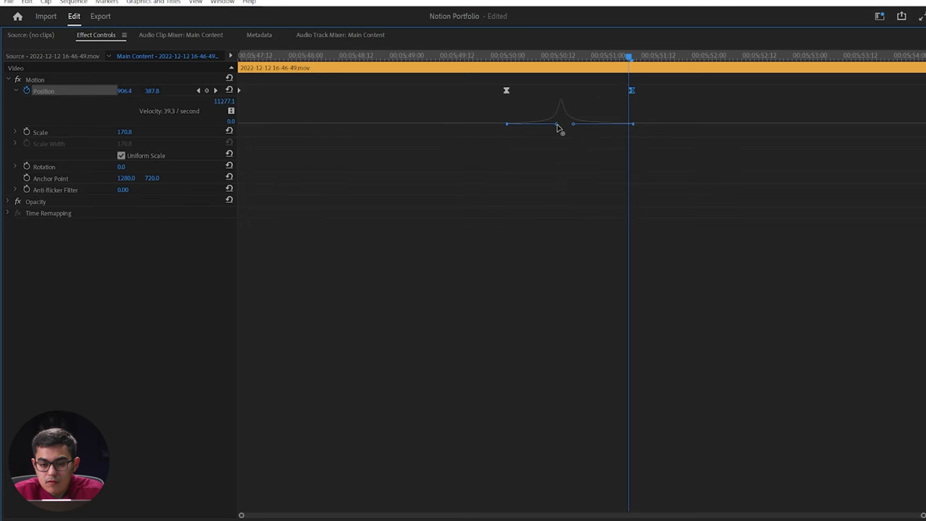
- Play the eased pan from before its start in the maximized Program monitor, then stop and restore the layout
left_click(371, 58)
key("grave")
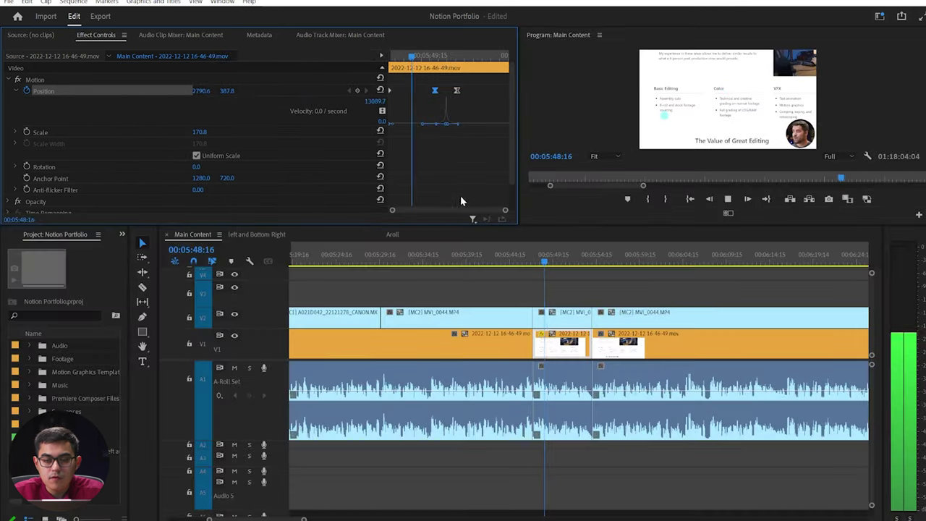
key("grave")
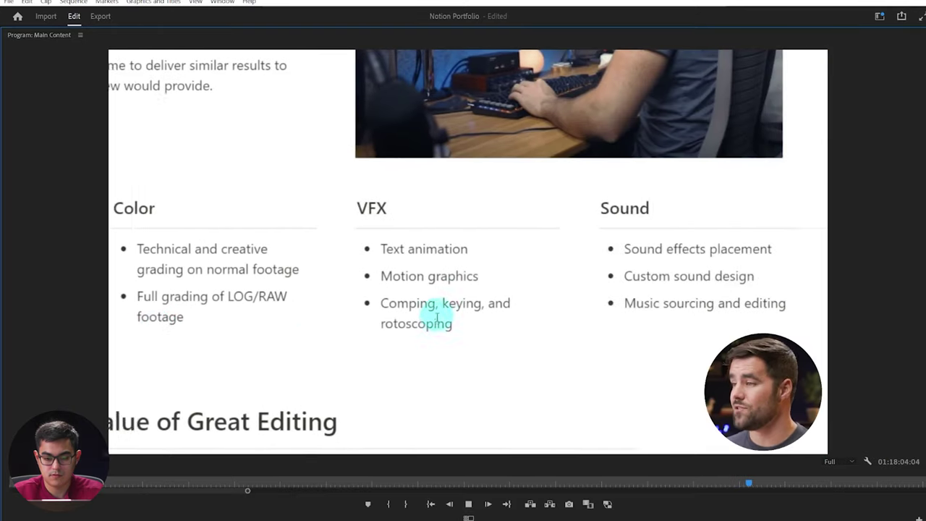
key("space")
key("grave")
- Shorten an ease handle to soften the Position velocity peak and replay the pan
left_click(454, 126)
left_click_drag(446, 126, 442, 125)
left_click(430, 58)
key("space")
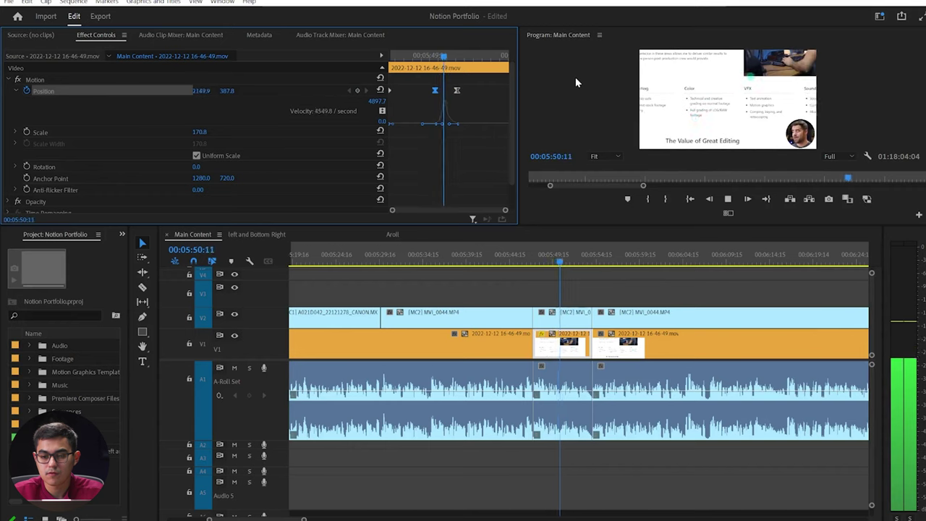
key("space")
- Replay the pan from about 00:05:47 in the maximized Program monitor and restore the editing layout
key("grave")
key("grave")
left_click(529, 254)
key("grave")
key("space")
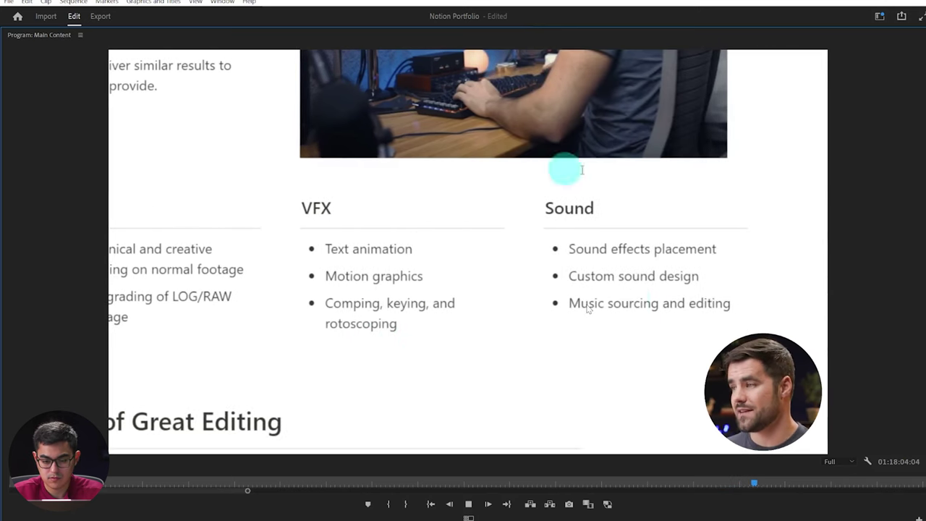
key("grave")
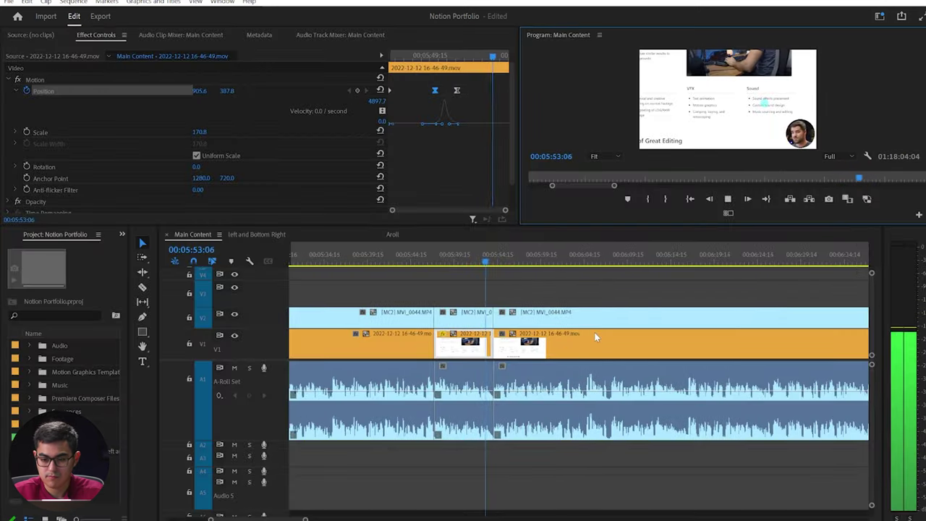
- Deselect the clip and play on past the next cut to about 00:06:00, briefly maximizing the Program monitor
left_click(553, 289)
scroll(486, 299, "down", 1)
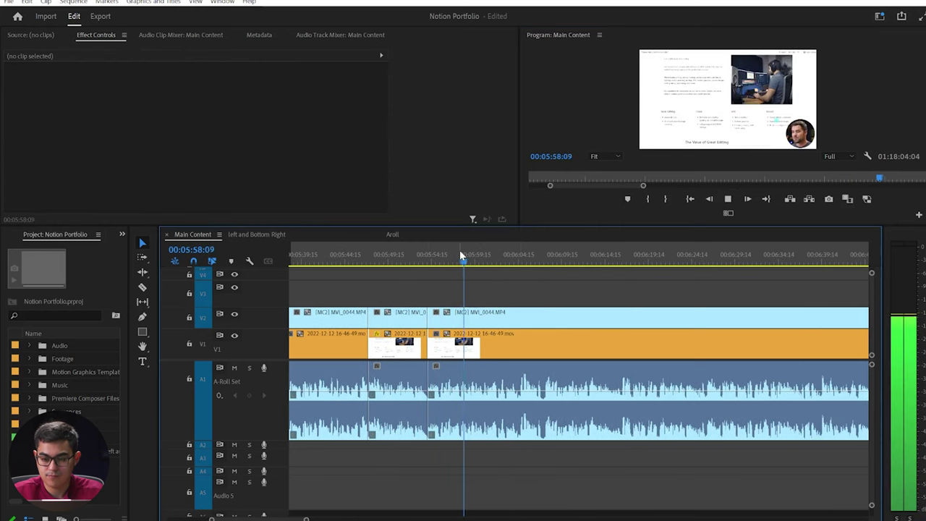
left_click(533, 114)
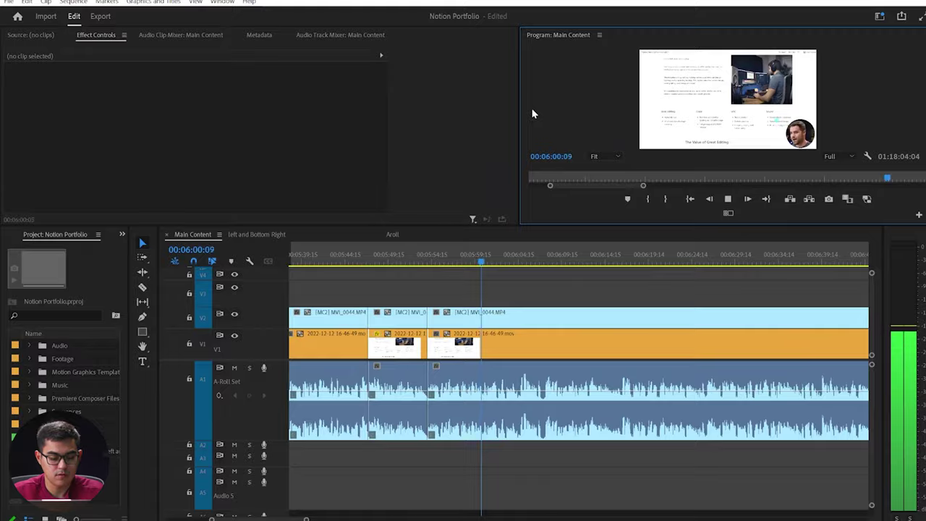
key("grave")
key("grave")
- Move the playhead to 00:05:52:14 and open the V2 multicam clip after the second cut in the Source monitor
left_click(425, 259)
left_click_drag(425, 258, 414, 259)
double_click(463, 315)
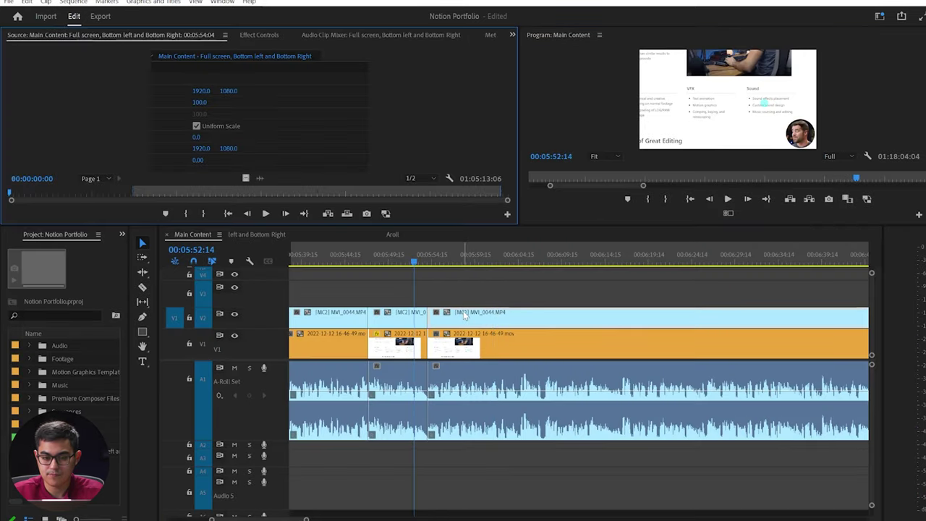
- Switch the V2 multicam clip after the second cut to camera 1 and play across the cut in the maximized Program monitor
left_click(430, 275)
key("space")
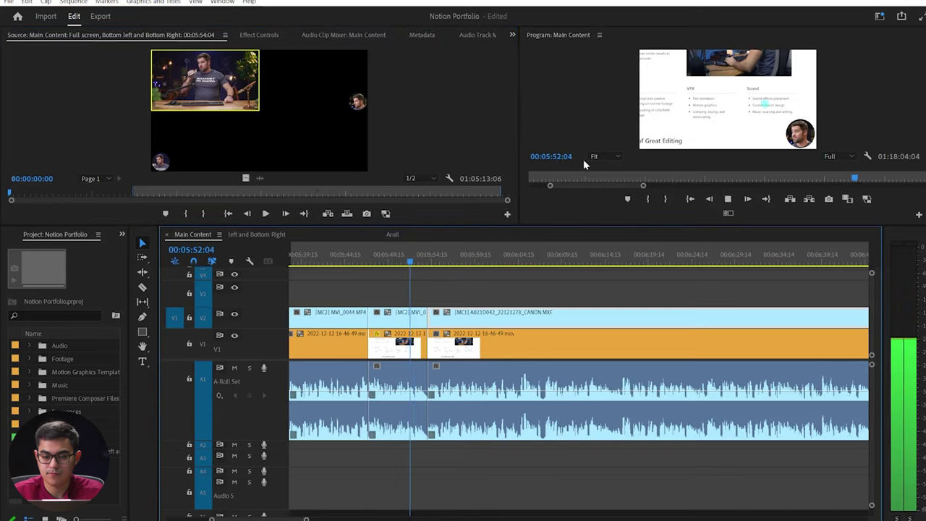
key("grave")
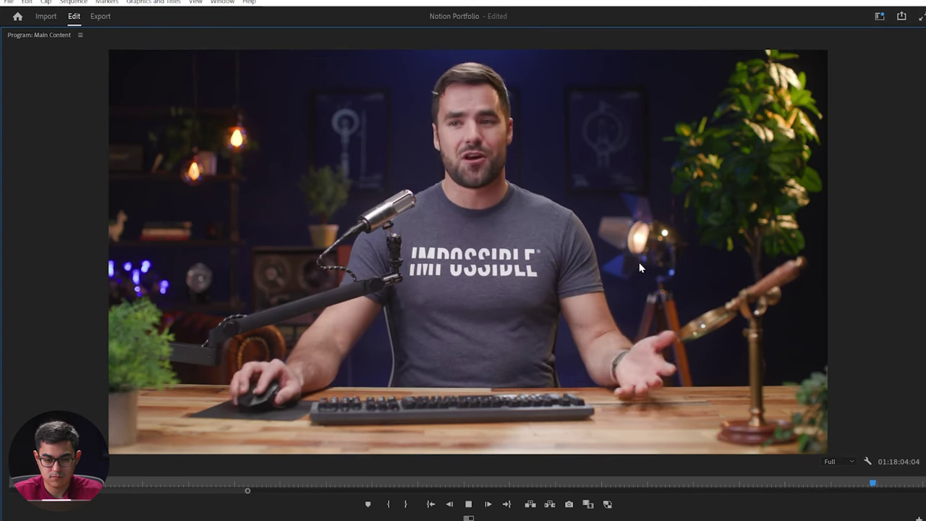
key("space")
key("grave")
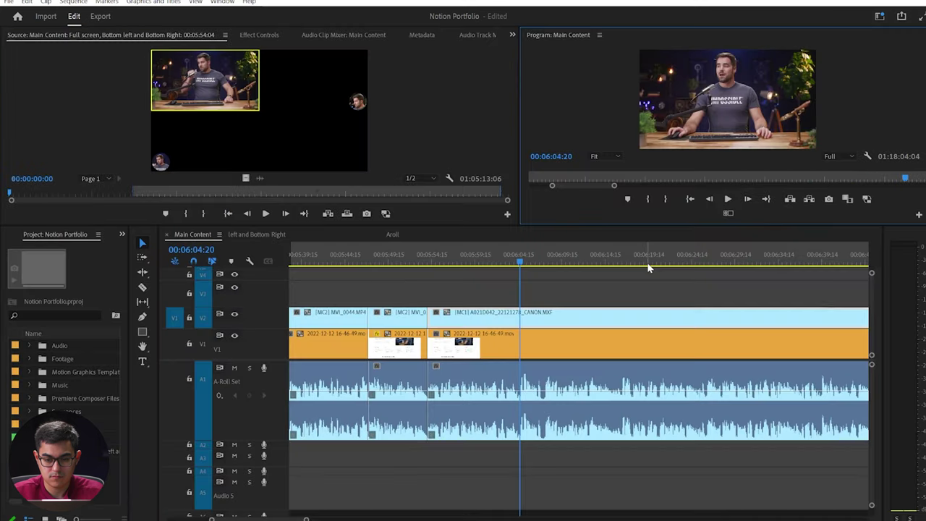
- Play from about 00:06:04 and split the V2, V1 and A1 clips at 00:06:04:17
left_click(512, 256)
key("space")
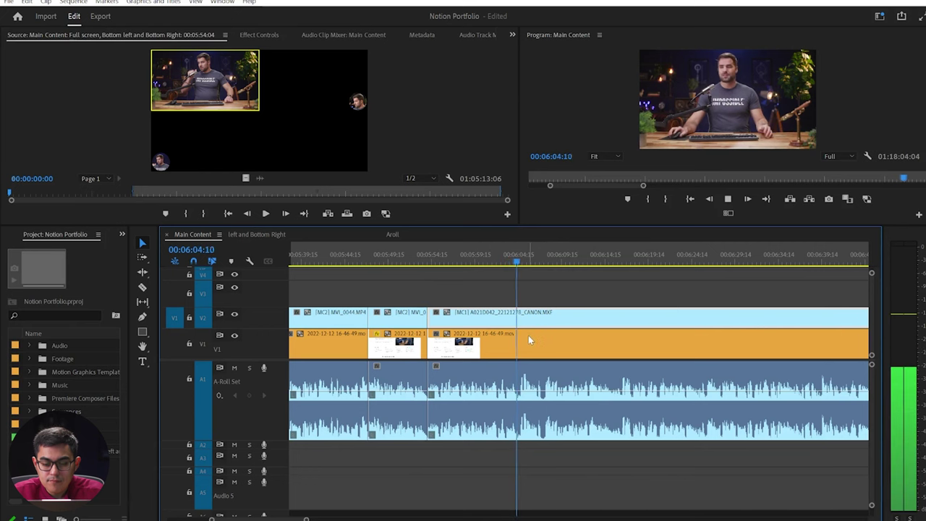
key("ctrl+k")
scroll(571, 314, "down", 1)
scroll(543, 324, "down", 1)
scroll(514, 332, "up", 2)
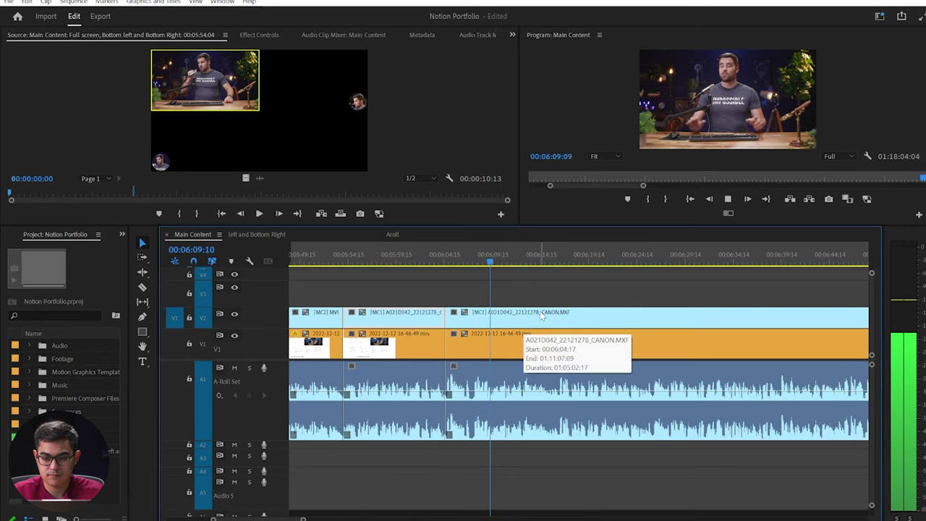
- Open the V2 multicam clip after the new cut in the Source monitor and switch it to camera 2
left_click(452, 258)
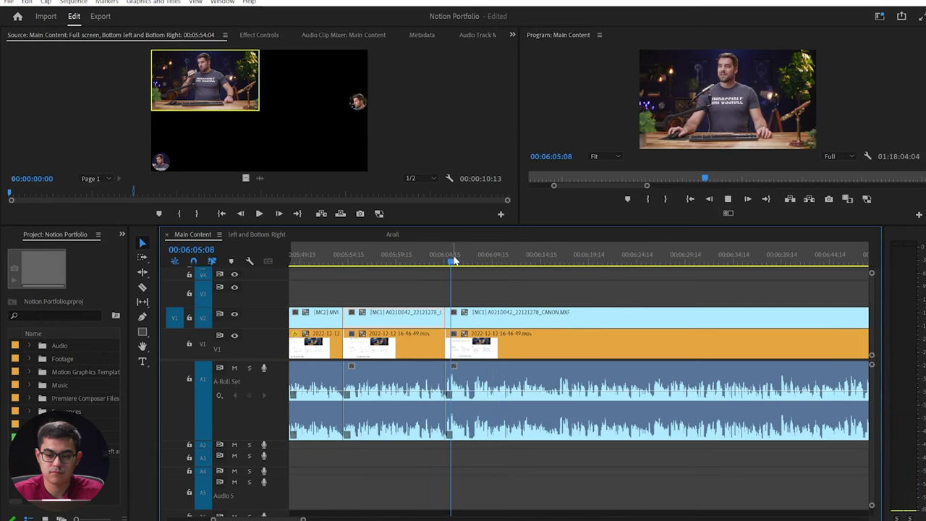
key("space")
double_click(474, 319)
left_click(336, 98)
- Play across the 00:06:04:17 cut in the maximized Program monitor, restore the layout and replay from about 00:06:05 to 00:06:10
left_click(428, 257)
key("space")
key("grave")
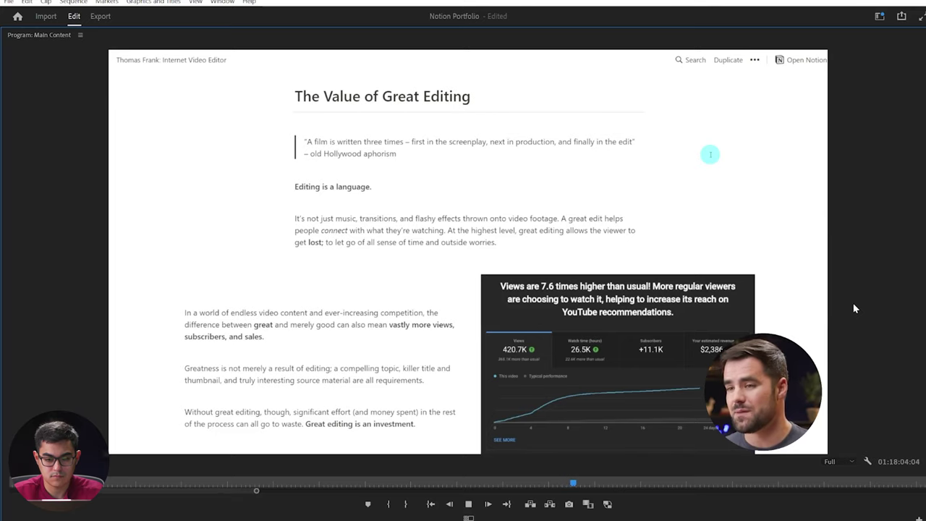
key("grave")
left_click(561, 262)
key("space")
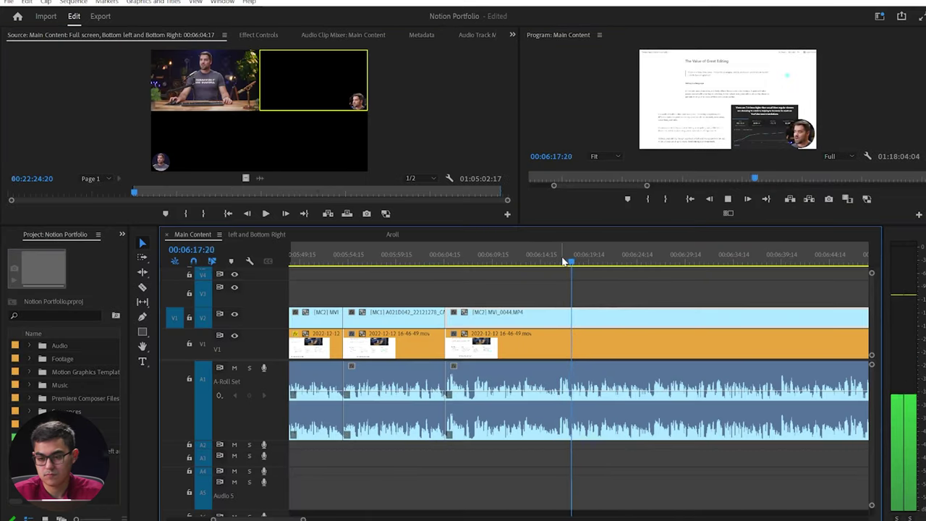
left_click(453, 262)
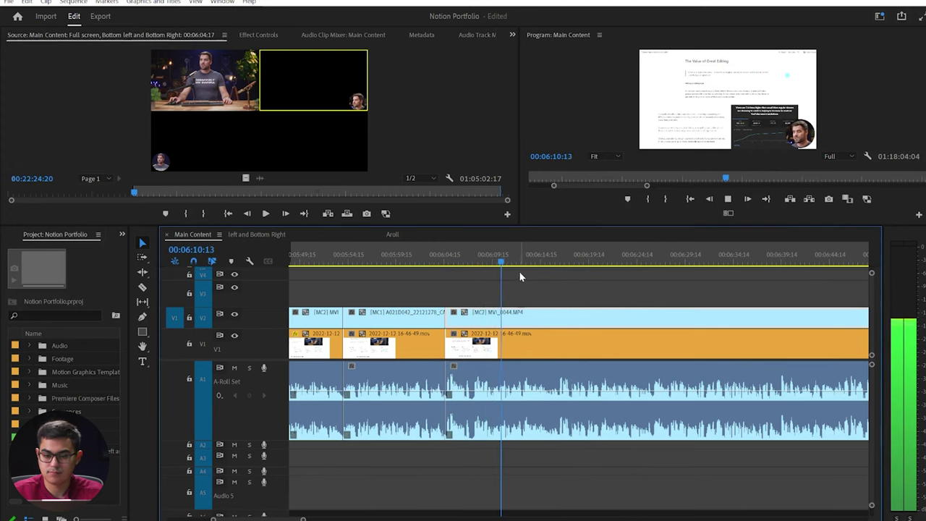
key("space")
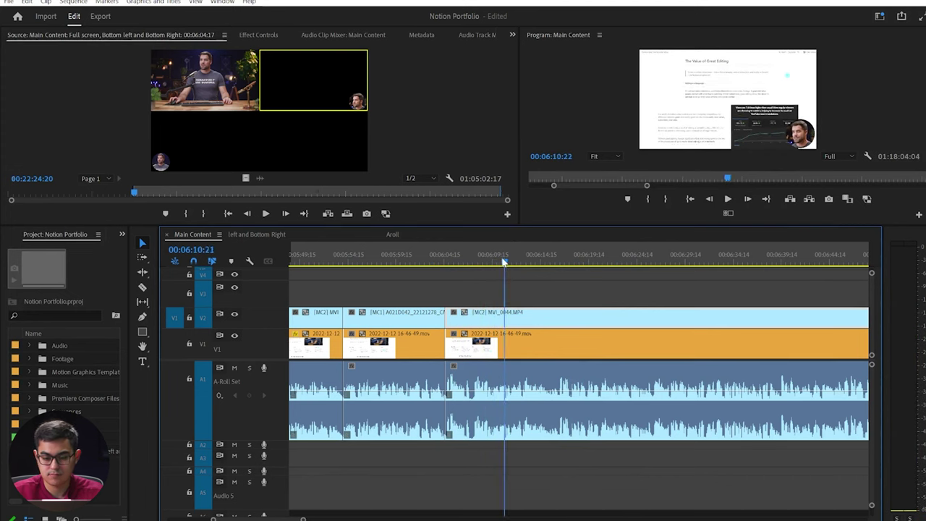
- Try splitting the V2 multicam clip near 00:06:10 with the Razor tool, and undo the cut
left_click(499, 317)
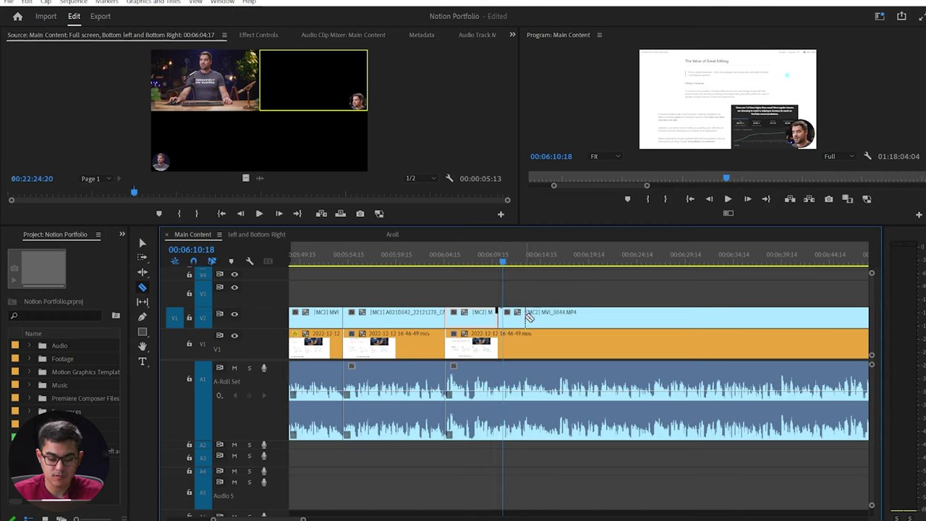
key("alt+z")
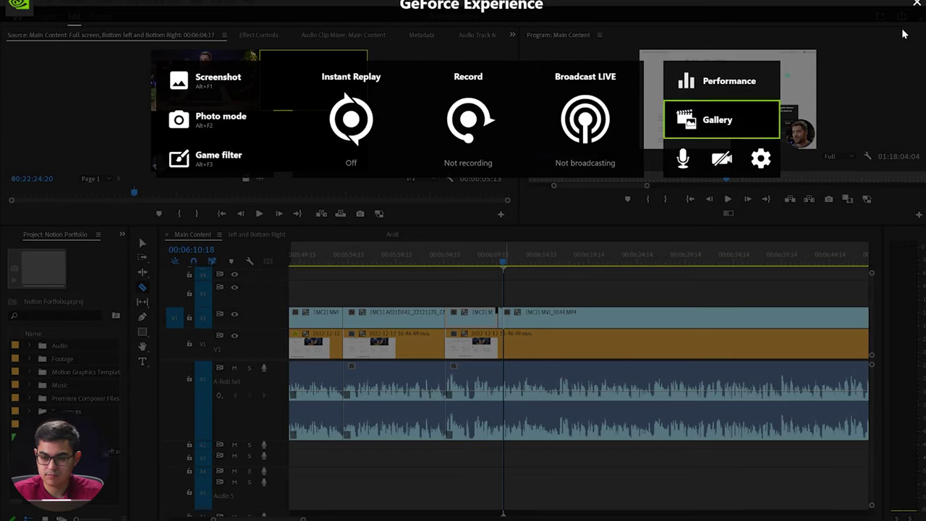
key("alt+z")
key("ctrl+z")
key("v")
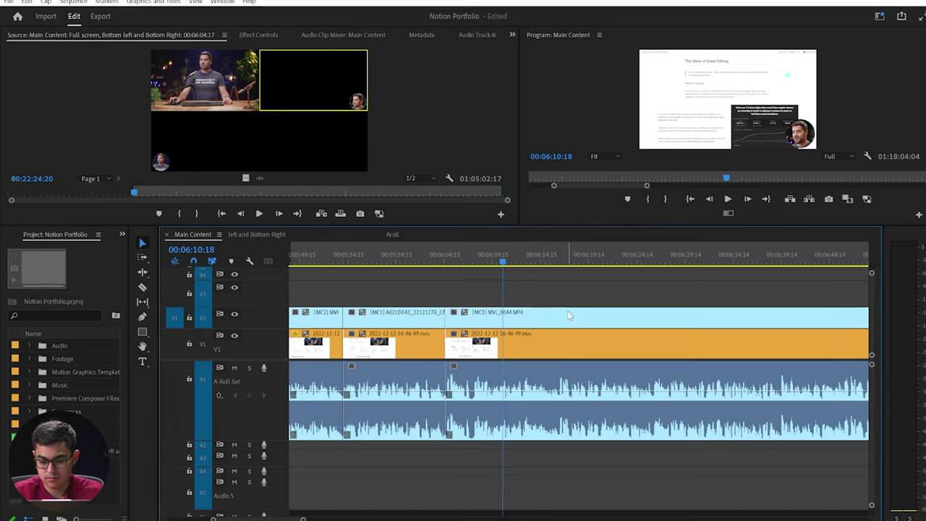
key("c")
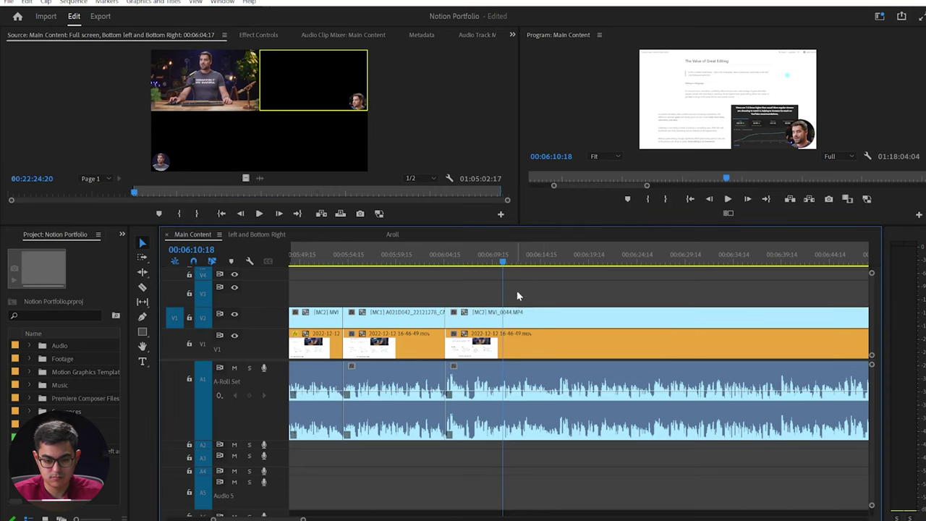
- Play from about 00:06:09 to 00:06:11, briefly maximizing the Program monitor
key("space")
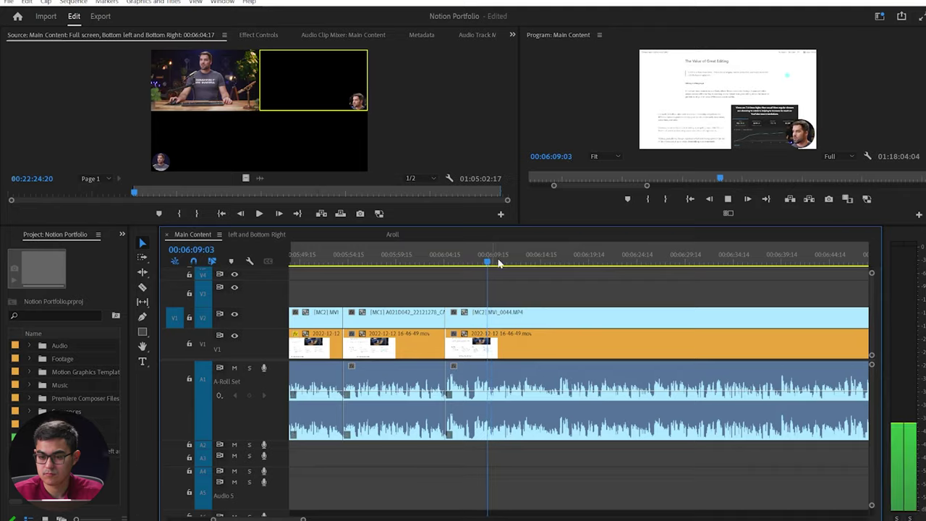
key("grave")
key("grave")
key("space")
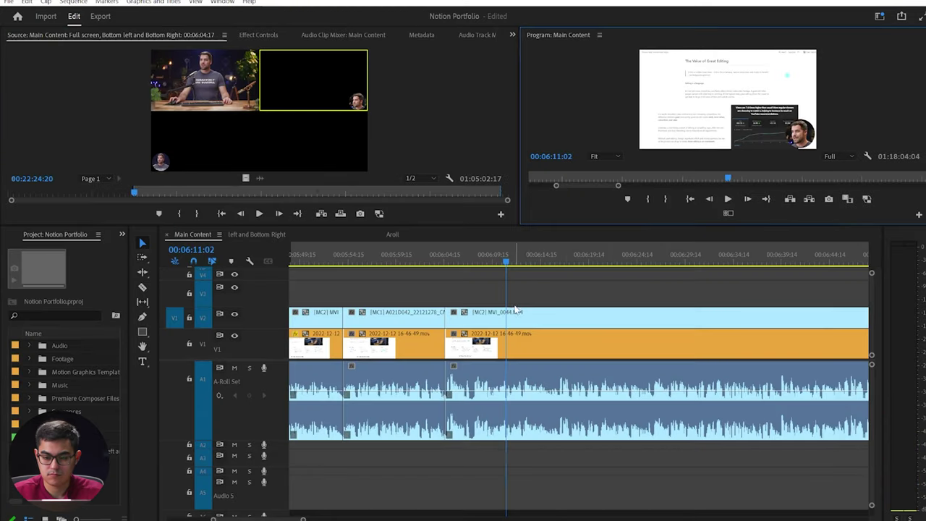
- Enable the multi-camera view in the Program monitor and, playing from about 00:06:10, switch live to camera 1 and back to camera 2
left_click(517, 319)
left_click(728, 213)
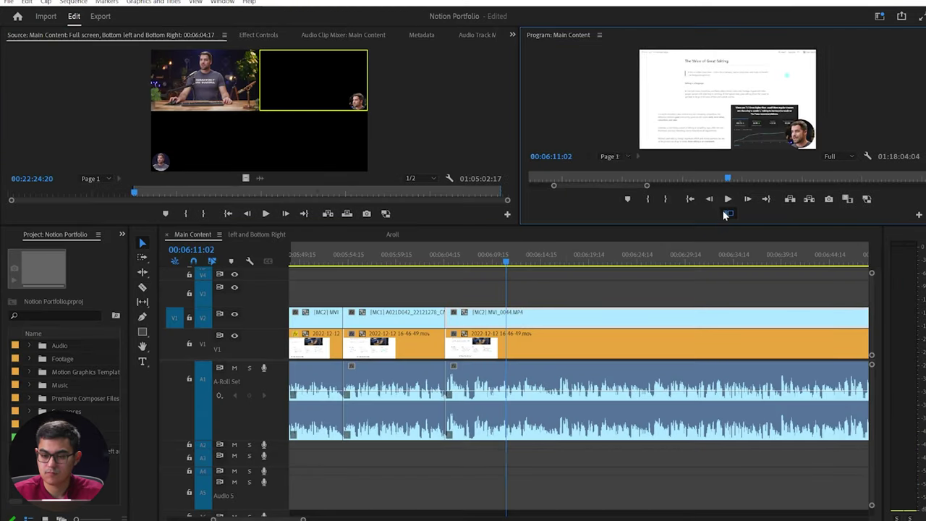
left_click(498, 263)
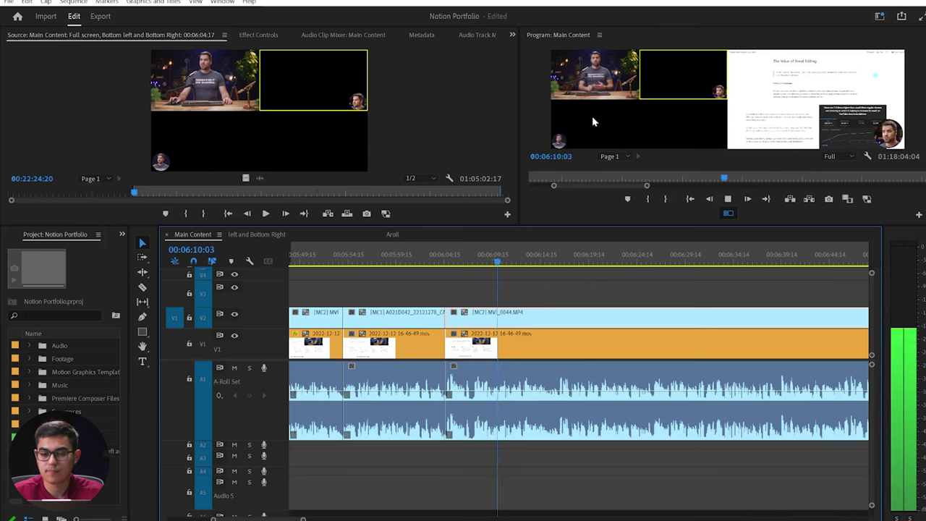
left_click(597, 76)
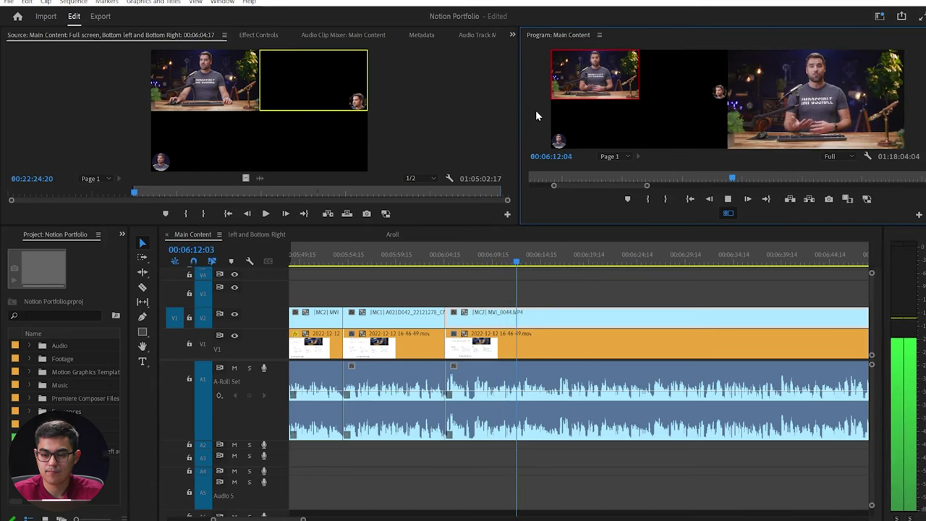
left_click(700, 86)
key("space")
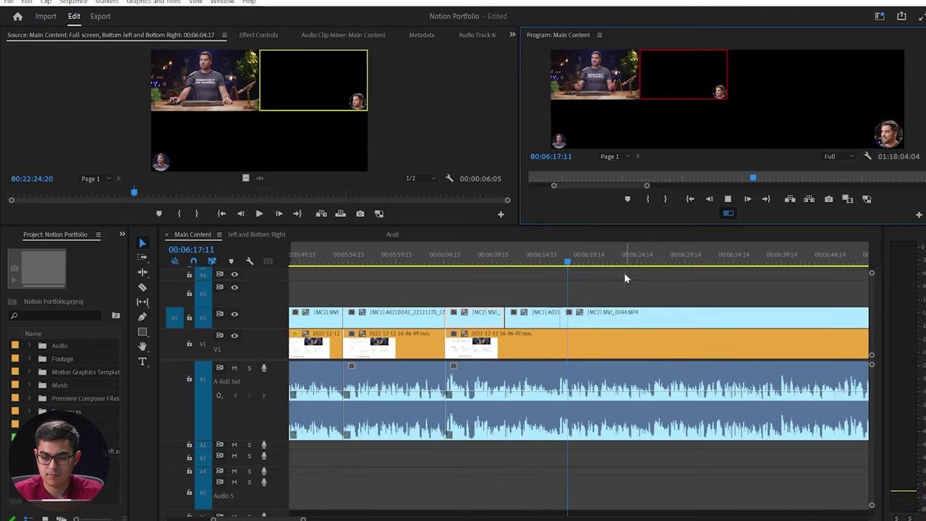
- Play on to about 00:06:20, briefly maximizing the Program monitor with its multi-camera view
key("space")
key("grave")
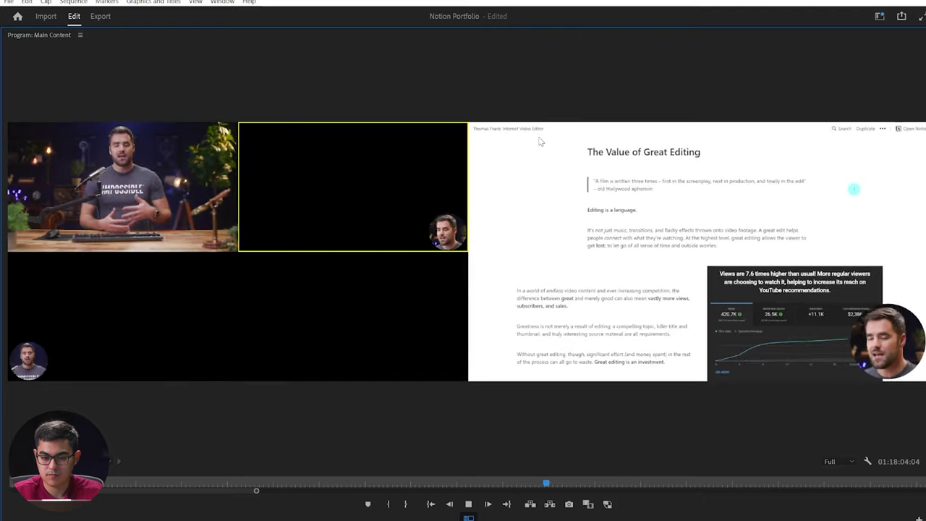
key("grave")
key("space")
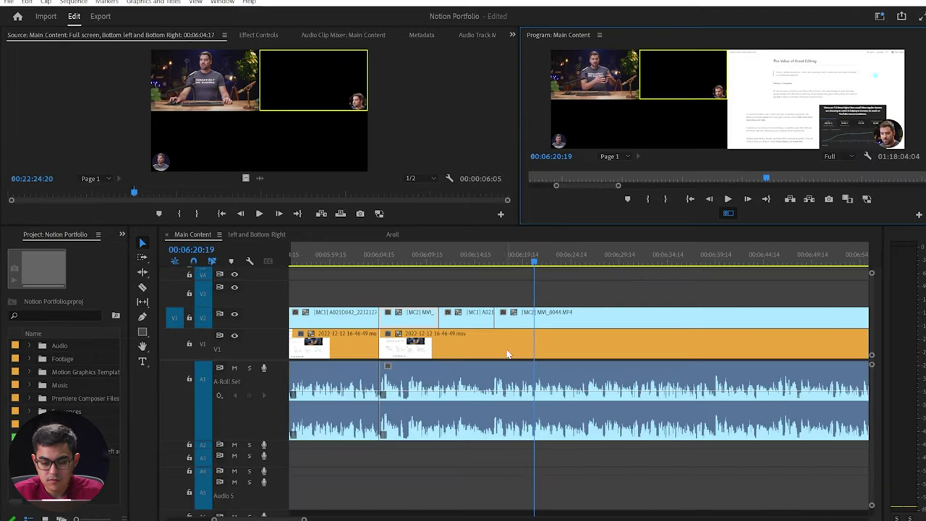
- Split the V1 screen recording clip at the latest V2 camera cut and return to the Selection tool
key("c")
left_click(494, 345)
key("v")
- Play on to about 00:06:29 and replay from about 00:06:25, briefly maximizing the Program monitor
key("space")
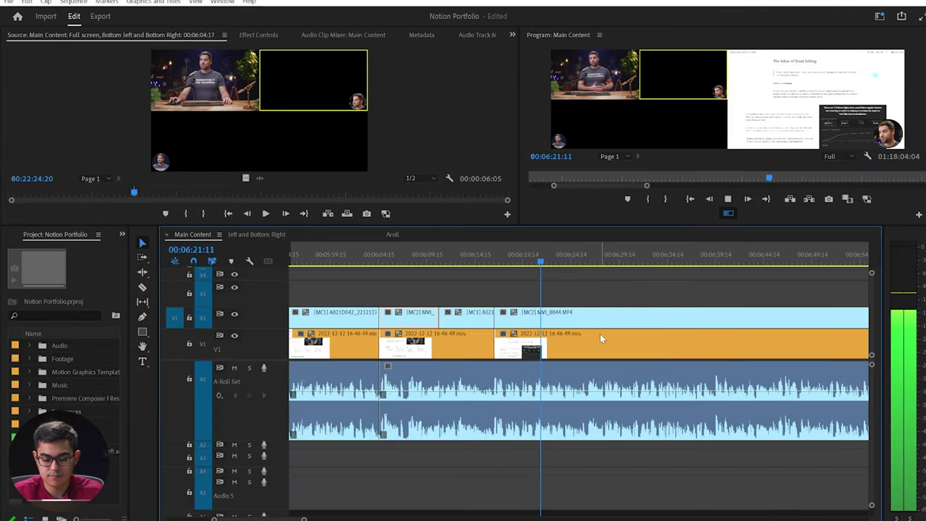
scroll(611, 333, "down", 4)
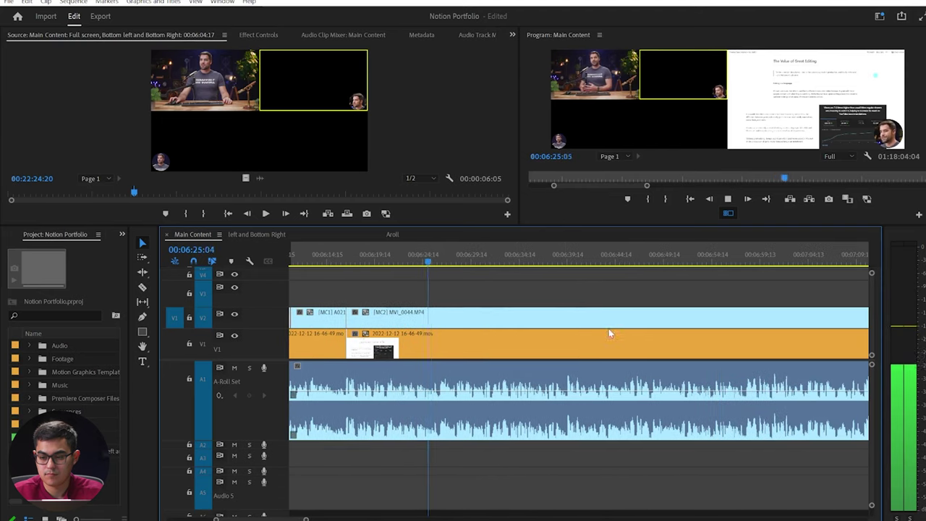
scroll(544, 300, "up", 2)
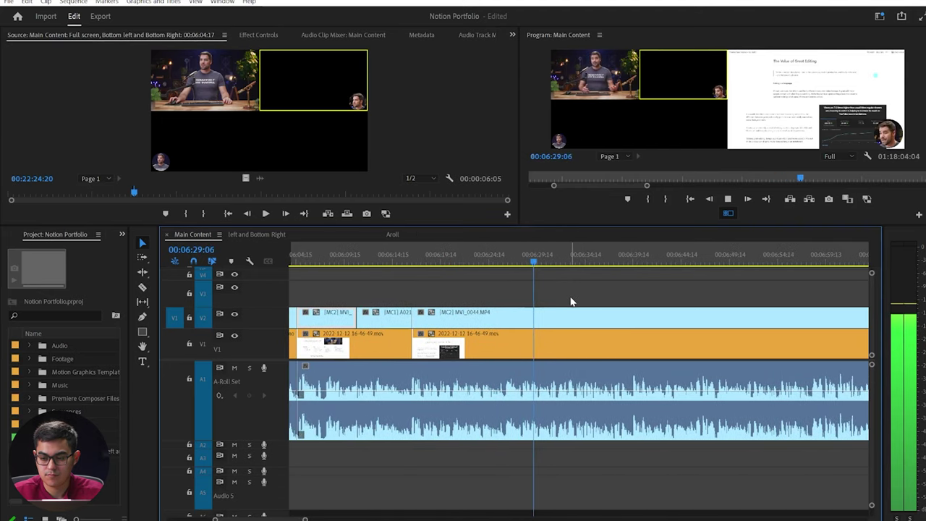
key("space")
left_click(505, 258)
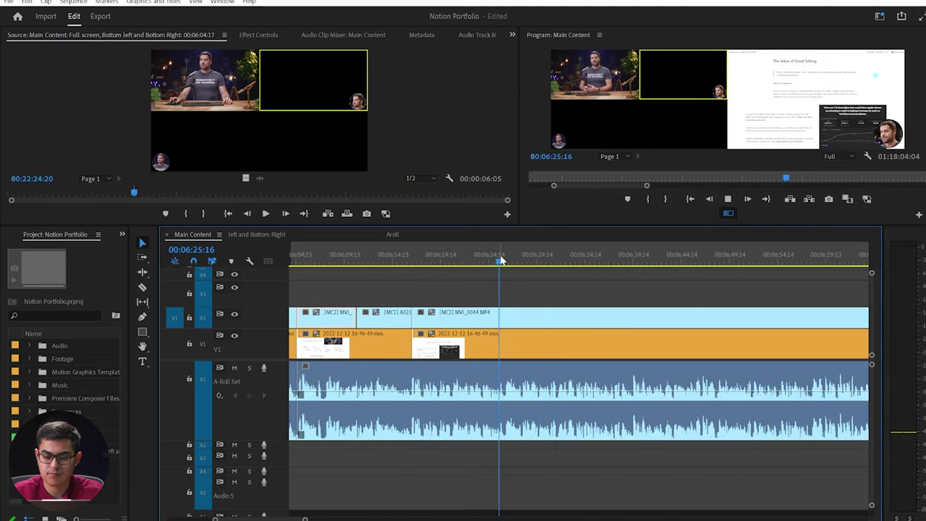
key("grave")
key("grave")
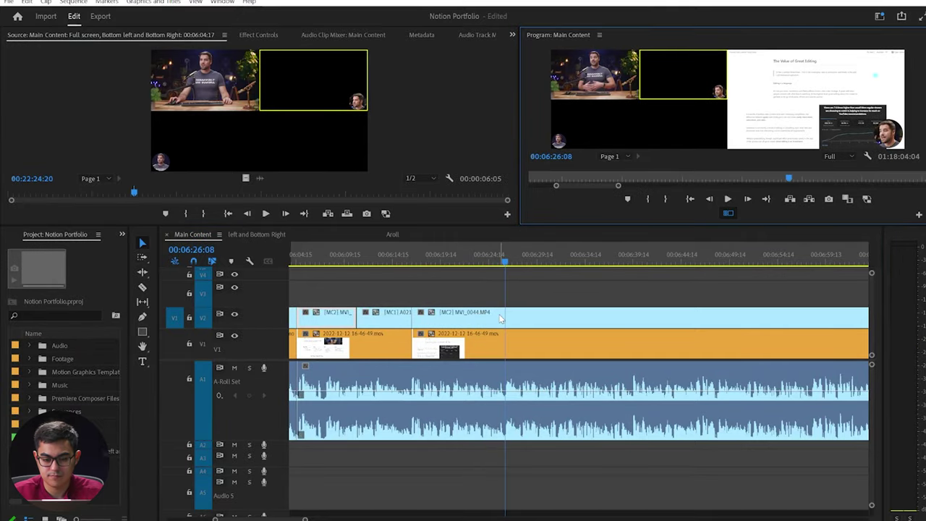
- Switch live to camera 1 near 00:06:26 during playback and keep playing in the maximized Program monitor to 00:06:39:06
left_click(497, 264)
key("space")
key("space")
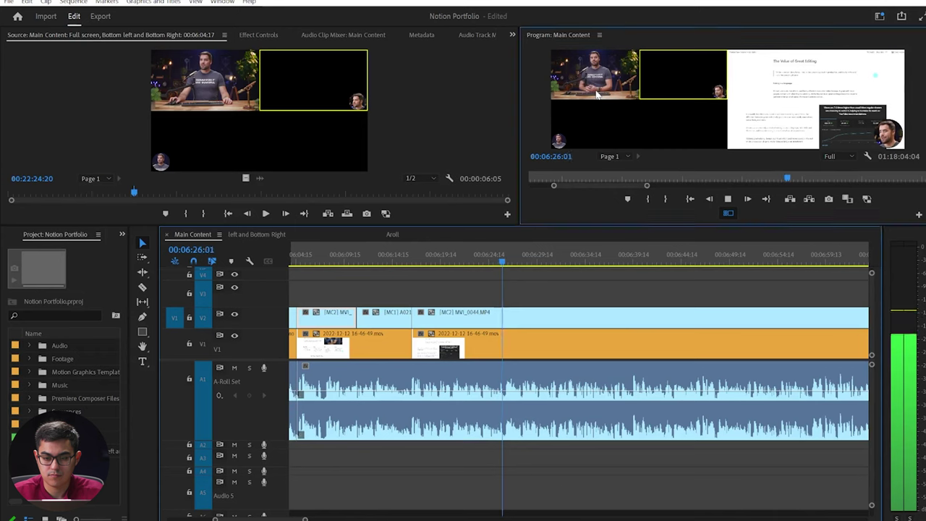
key("grave")
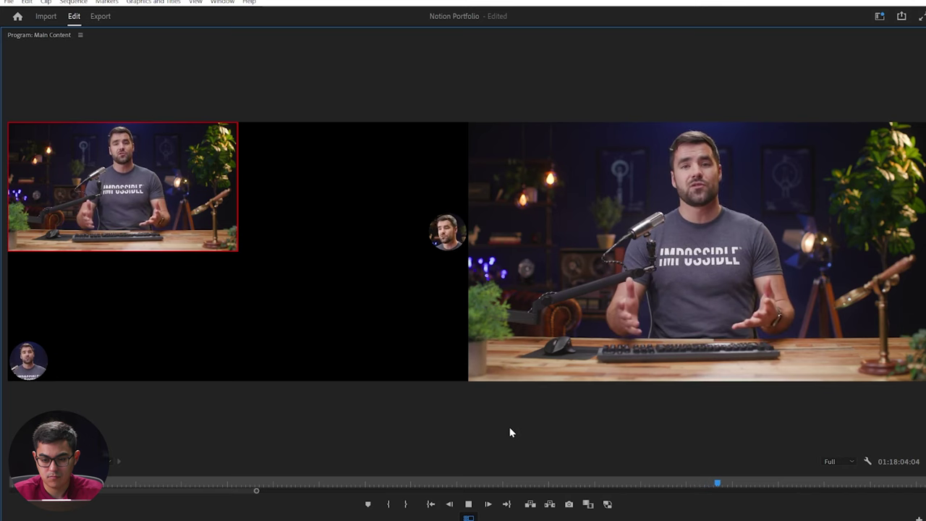
key("space")
key("grave")
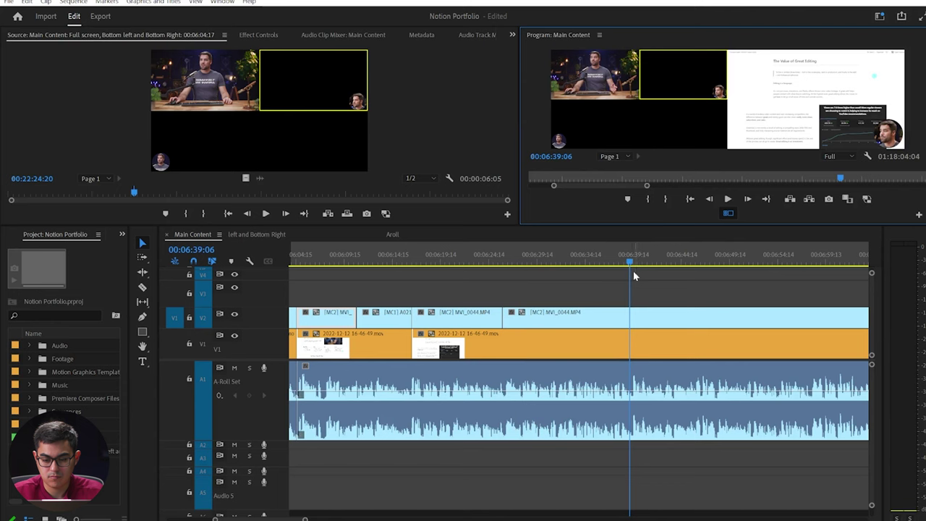
- Set the V2 multicam clip under the playhead to camera 1 and split it at about 00:06:39
key("1")
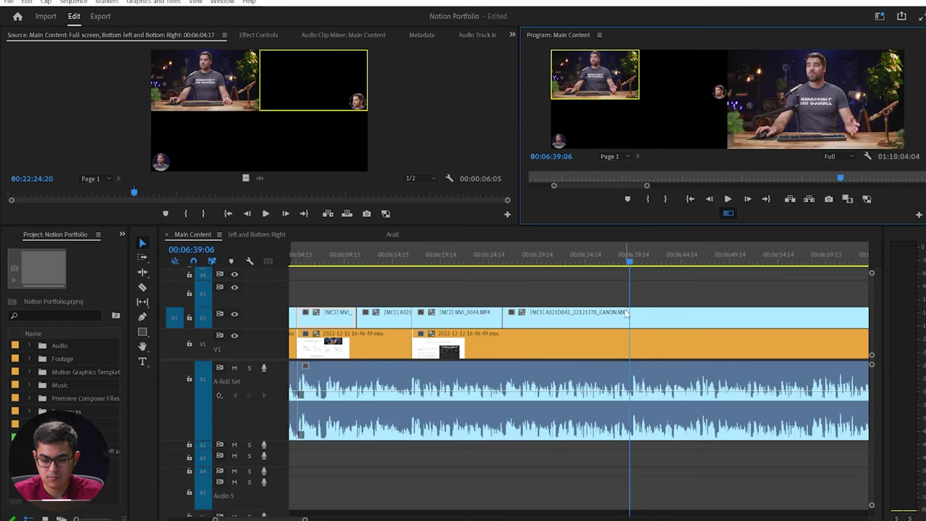
left_click(632, 323)
key("v")
- Switch the V2 clip after the 00:06:39 cut to camera 2 and play across the cut in the maximized Program monitor
key("space")
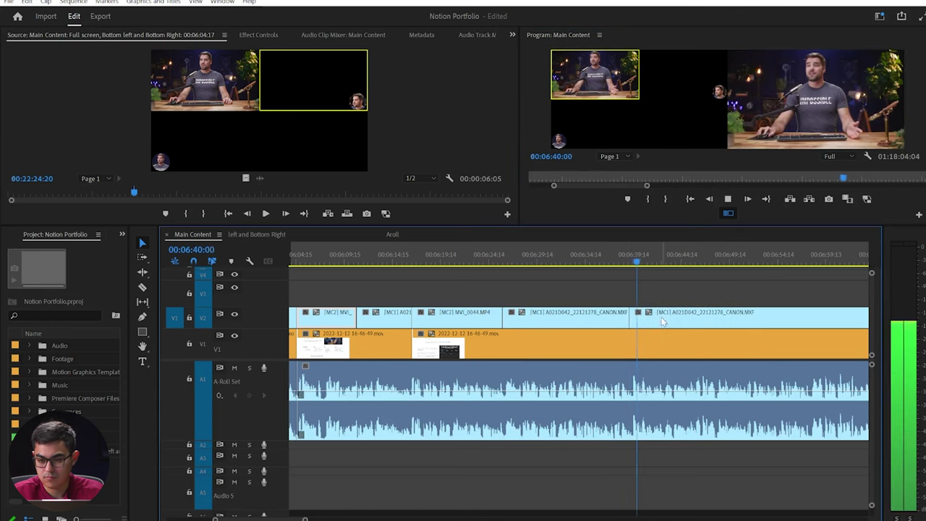
left_click(691, 99)
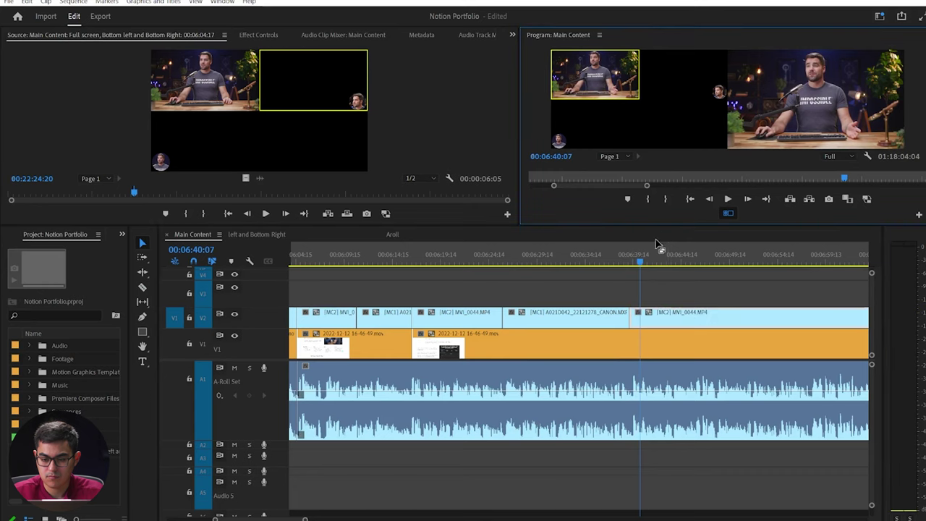
left_click(624, 265)
key("grave")
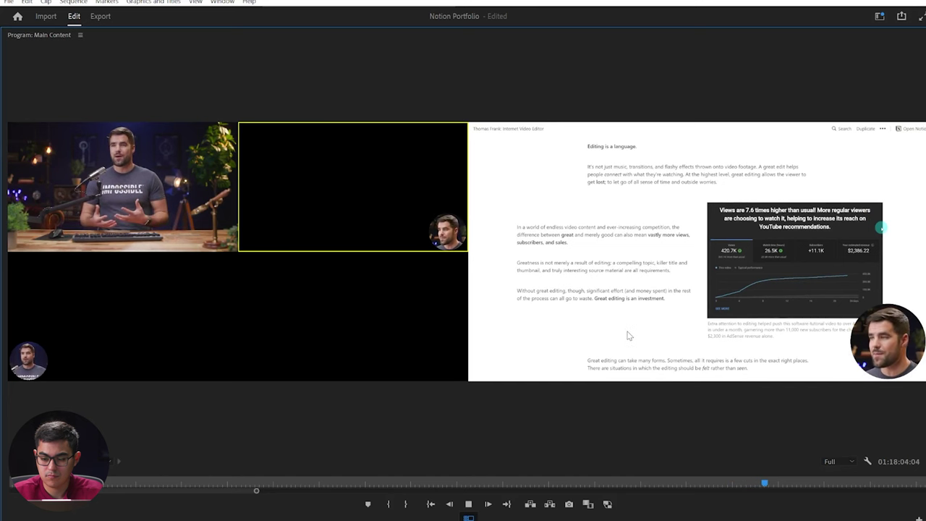
key("grave")
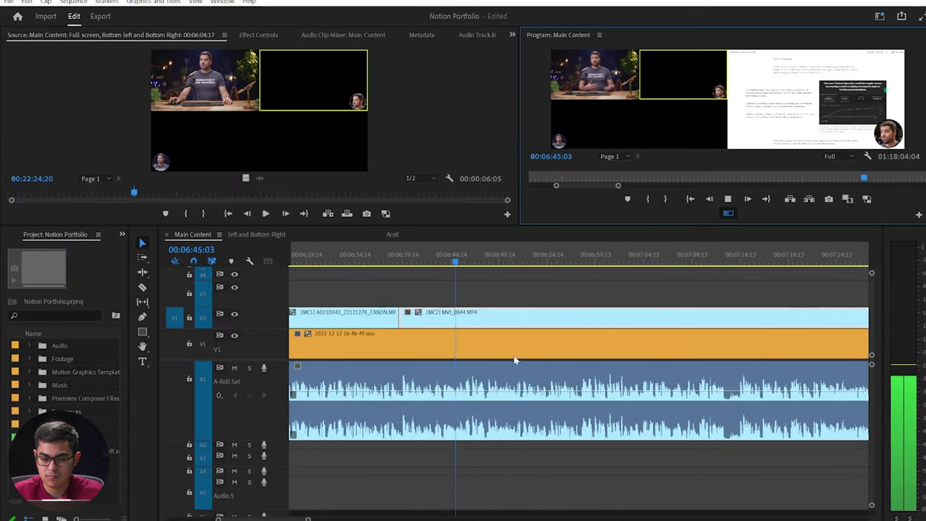
key("grave")
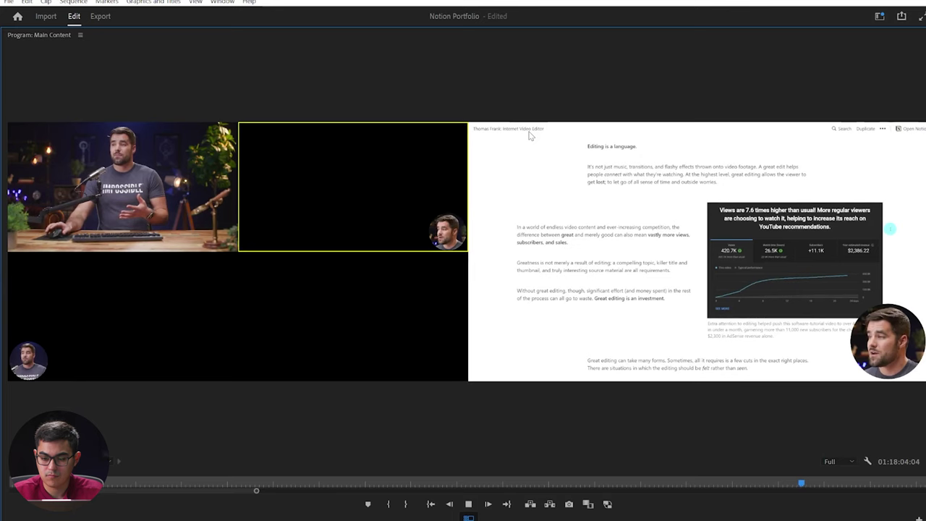